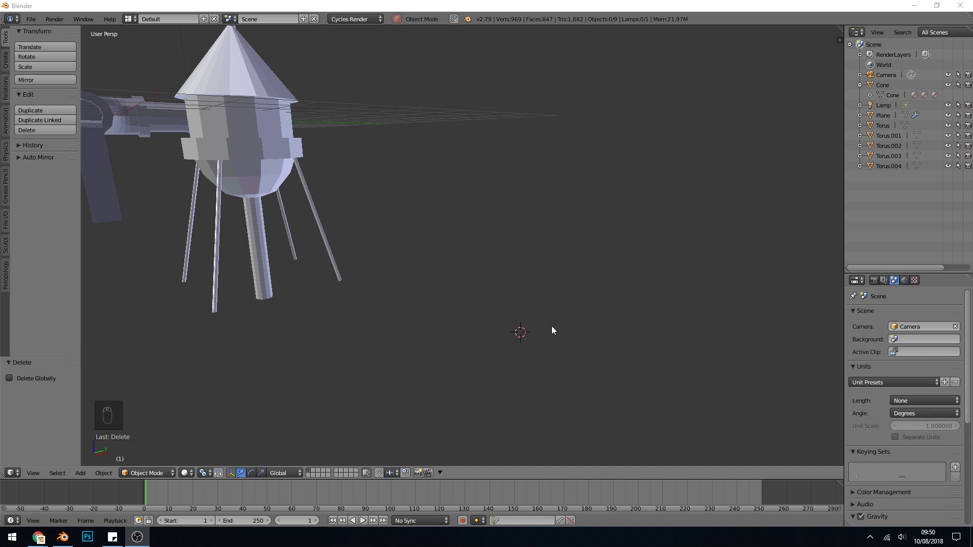
Step: Add a cube beside the water tower and raise it along Z
key("shift+a")
mouse_move(539, 330)
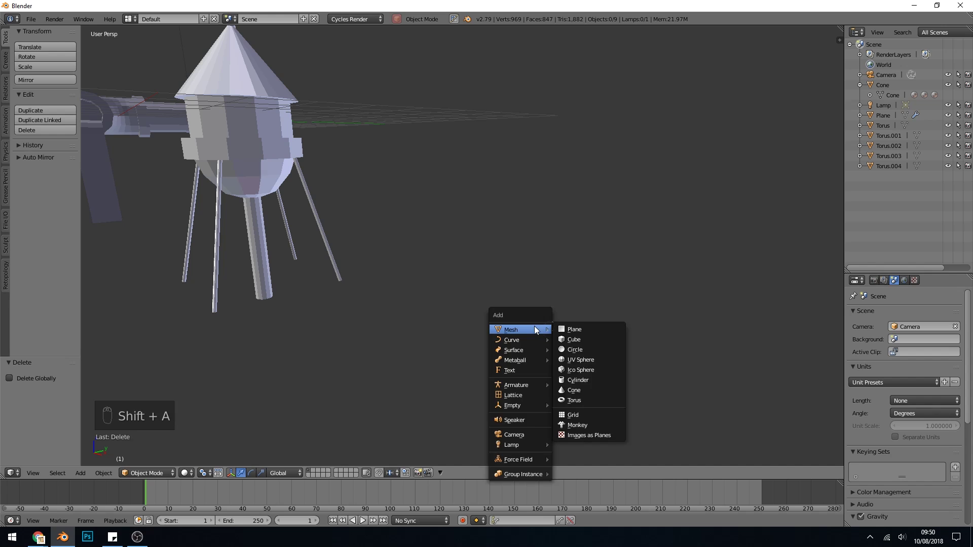
left_click(586, 339)
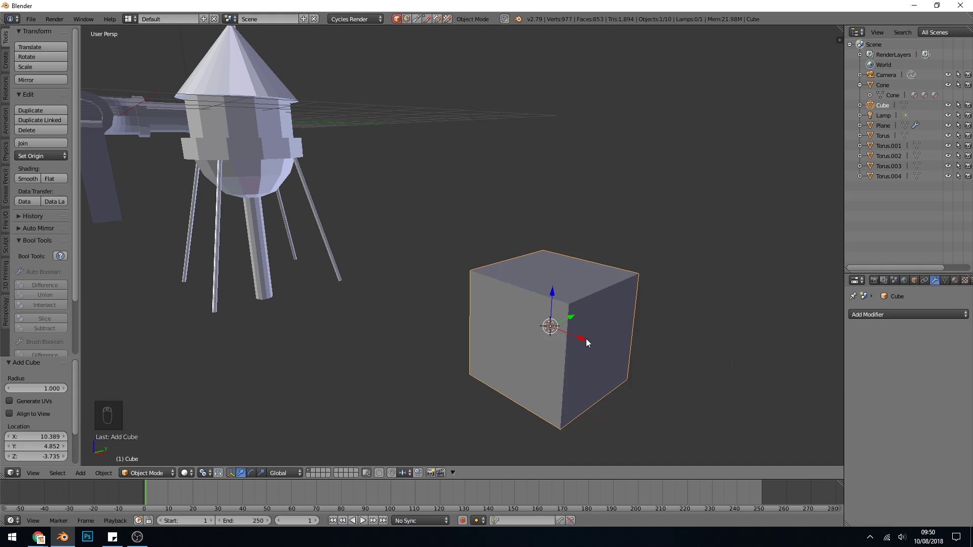
left_click_drag(553, 294, 555, 233)
Step: Flatten the cube on Z, widen it on X, then enlarge it evenly to about 2.1
key("s")
key("z")
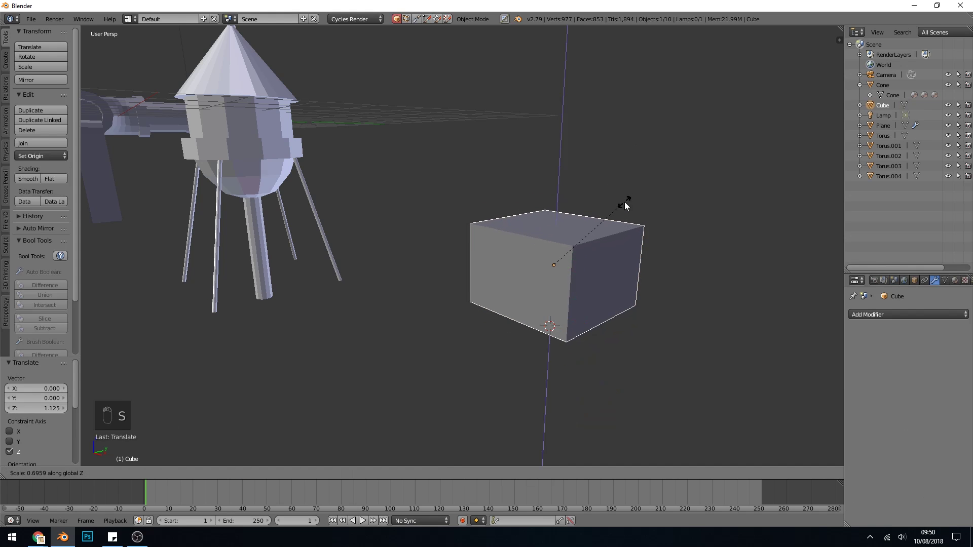
left_click(621, 222)
key("s")
key("x")
left_click(619, 253)
middle_click_drag(628, 276, 366, 246)
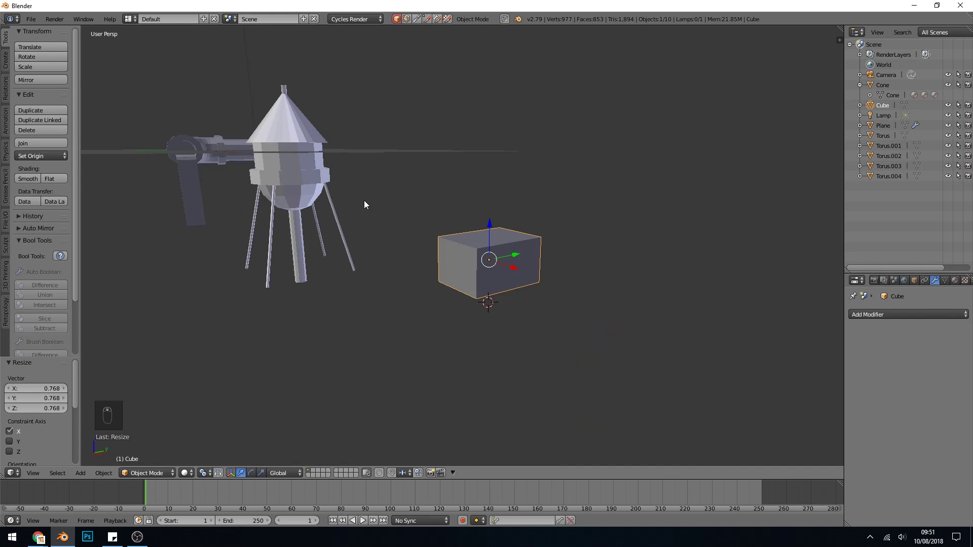
key("s")
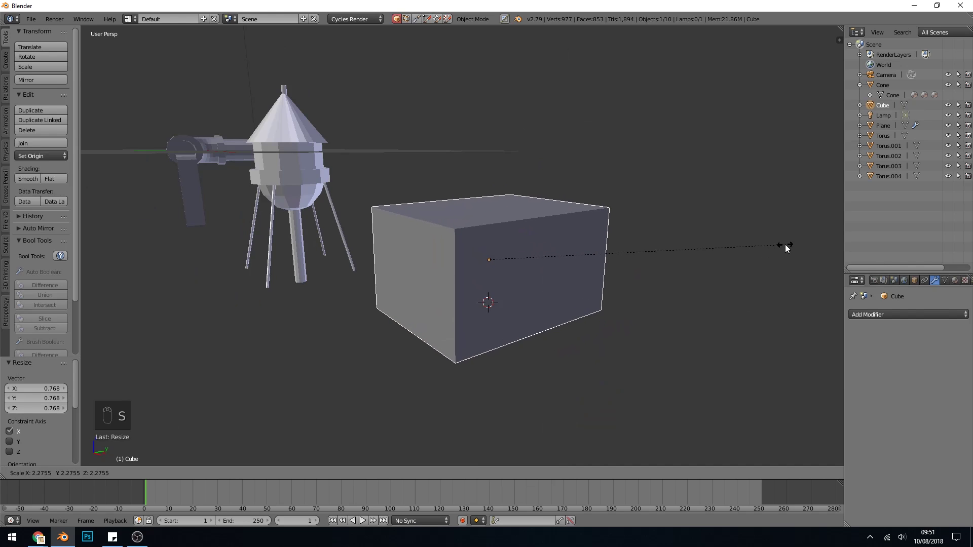
left_click(765, 245)
middle_click_drag(672, 272, 475, 255)
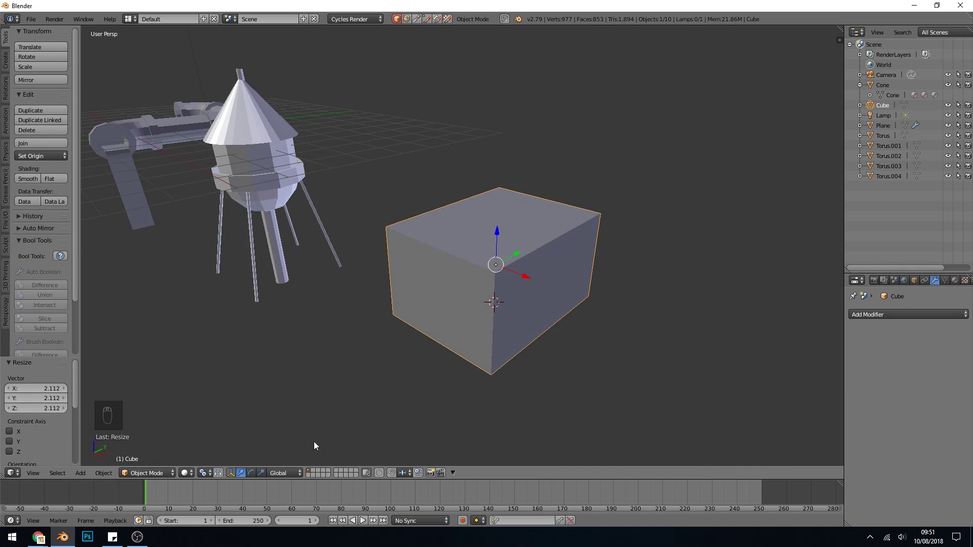
Step: View a red-brick sawtooth-roof factory photo in Google Images, then return to Blender
left_click(38, 537)
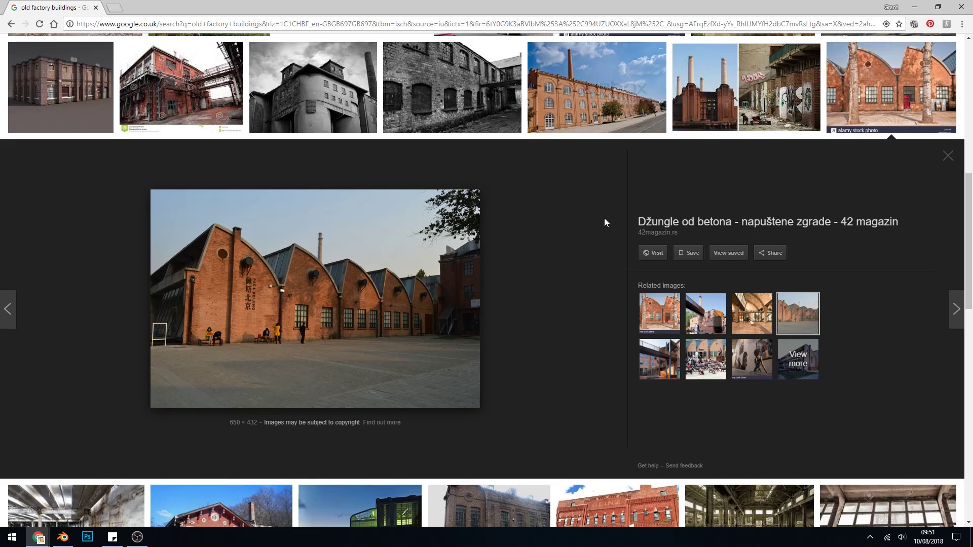
key("alt+Tab")
Step: In Edit Mode, add two centred loop cuts splitting the box into three sections
middle_click_drag(526, 253, 517, 224)
key("Tab")
key("ctrl+r")
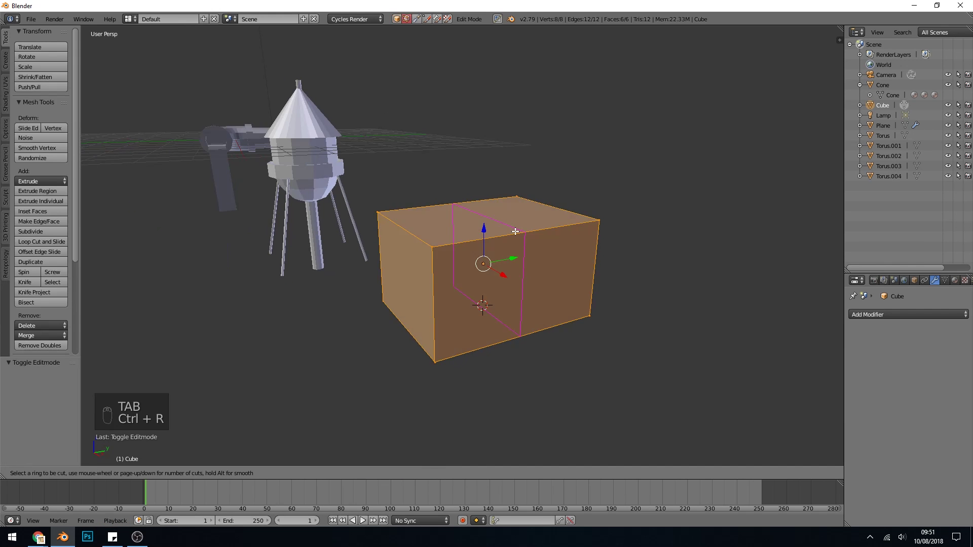
scroll(516, 232, "up", 1)
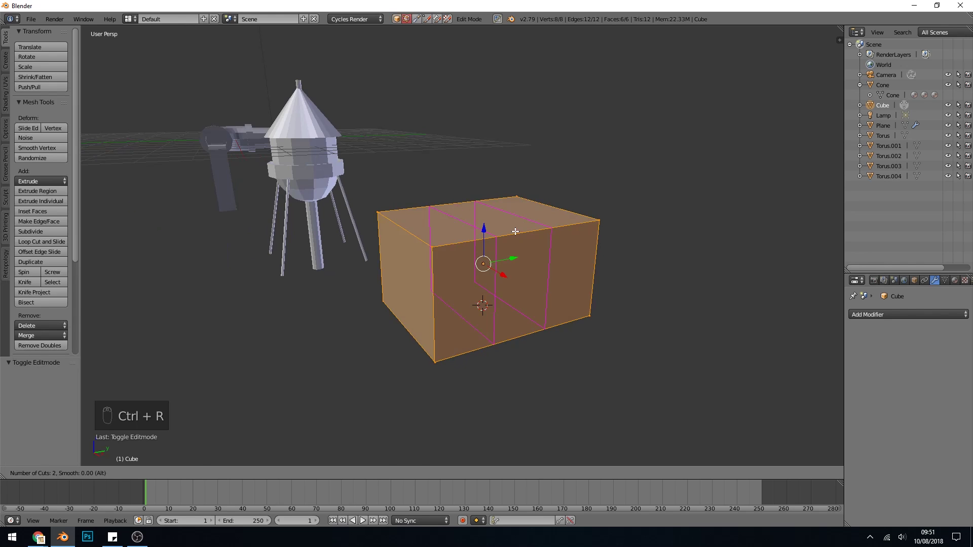
left_click(515, 232)
right_click(516, 231)
middle_click_drag(515, 232, 515, 309)
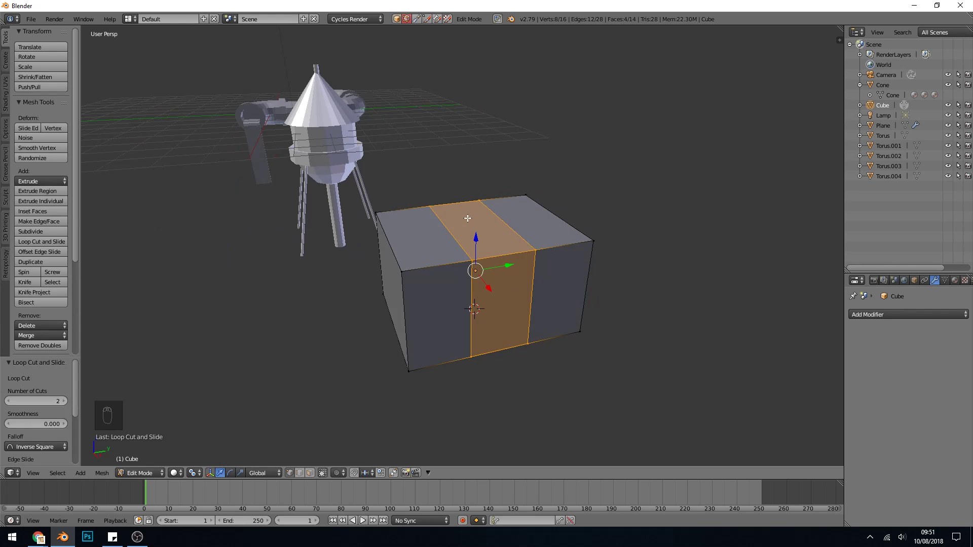
Step: In edge mode, trial-raise top edges along Z, then undo to keep the top flat
key("ctrl+Tab")
left_click(390, 267)
right_click(388, 238)
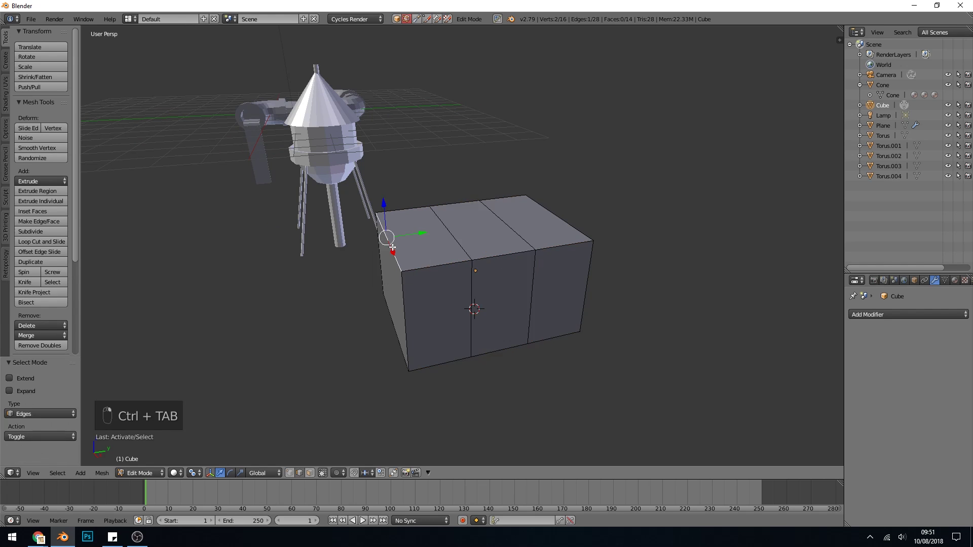
key("g")
key("z")
left_click(395, 165)
right_click(457, 231)
left_click(443, 202)
left_click_drag(446, 171, 456, 146)
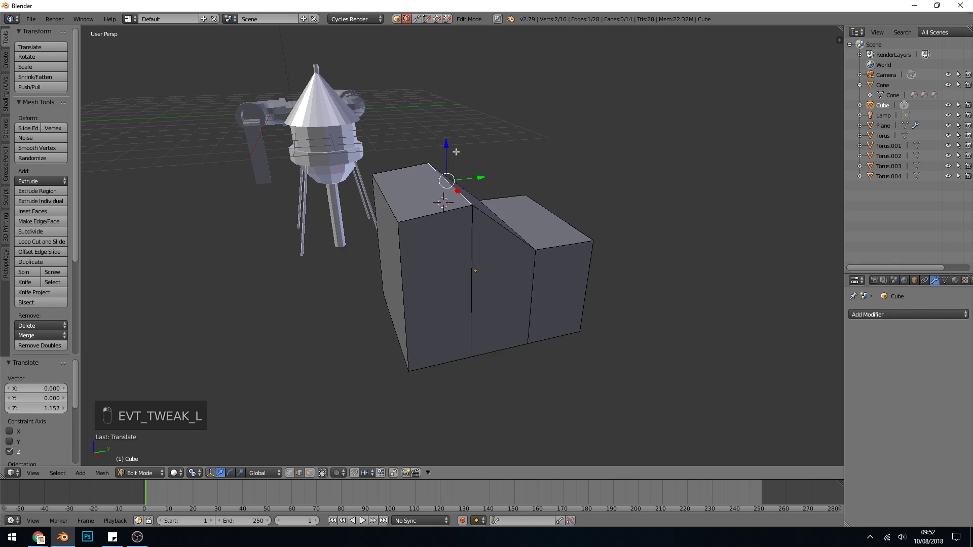
key("ctrl+z")
key("ctrl+z")
key("ctrl+z")
key("ctrl+z")
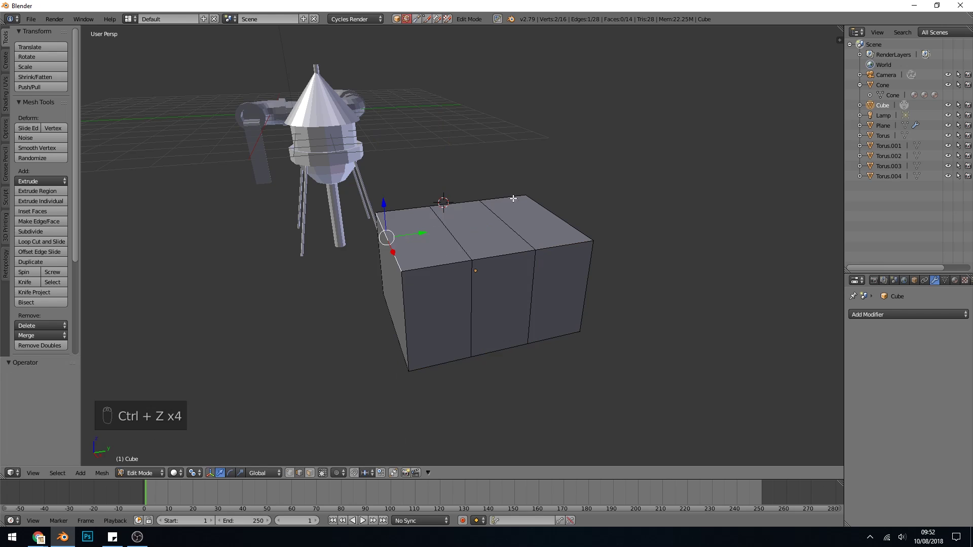
Step: In face mode, select the three top faces and Extrude Individual them
key("ctrl+Tab")
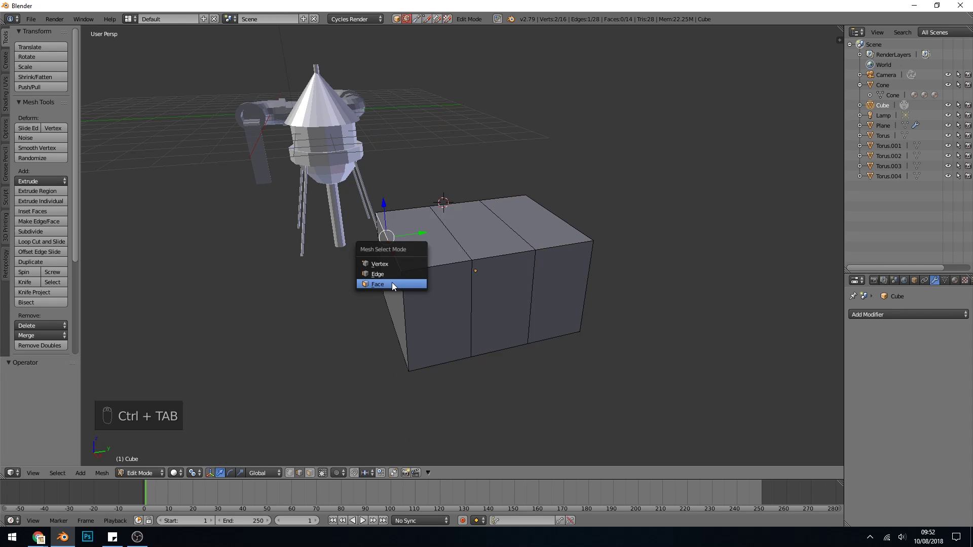
left_click(388, 284)
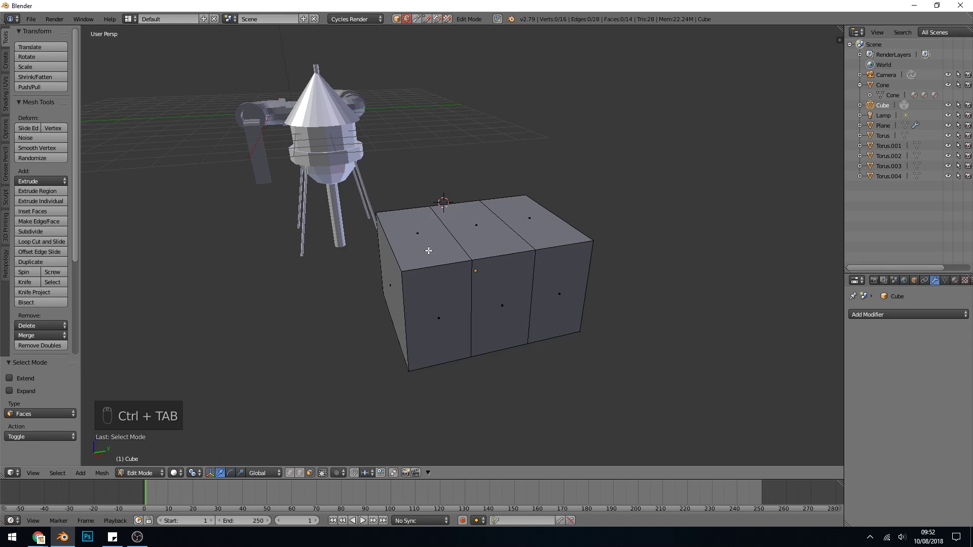
right_click(423, 241)
right_click(462, 226, "shift")
right_click(531, 221, "shift")
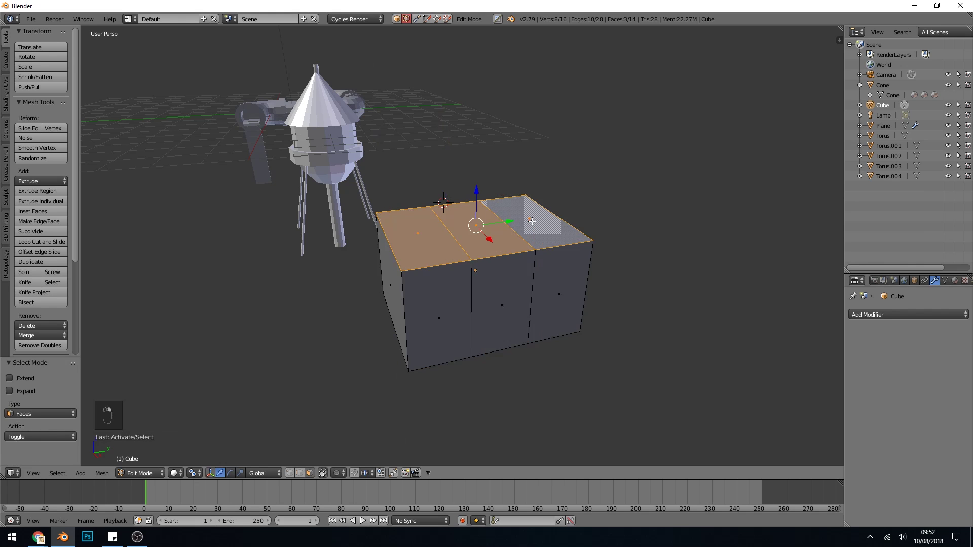
left_click(48, 204)
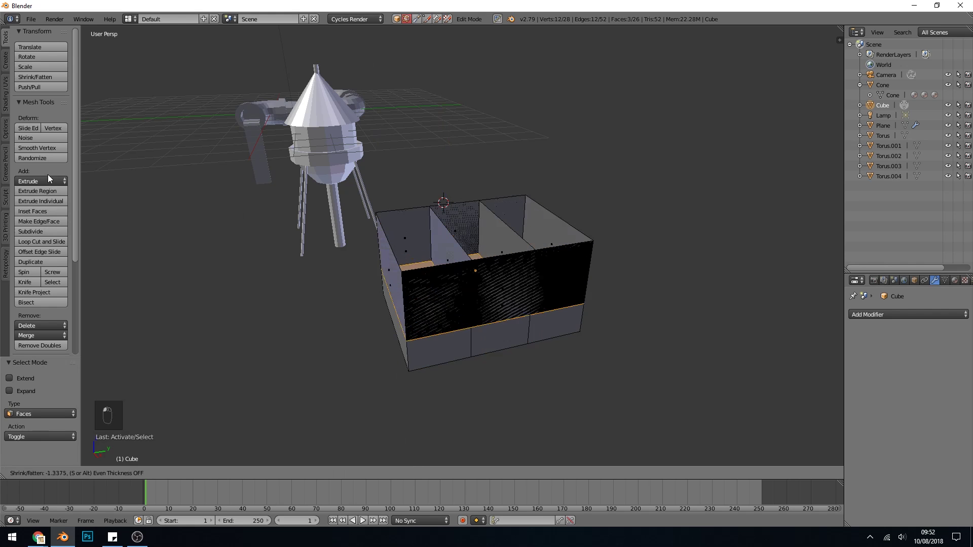
left_click(52, 221)
Step: In edge mode, slide the first top edge down the side after undoing a trial move
key("ctrl+Tab")
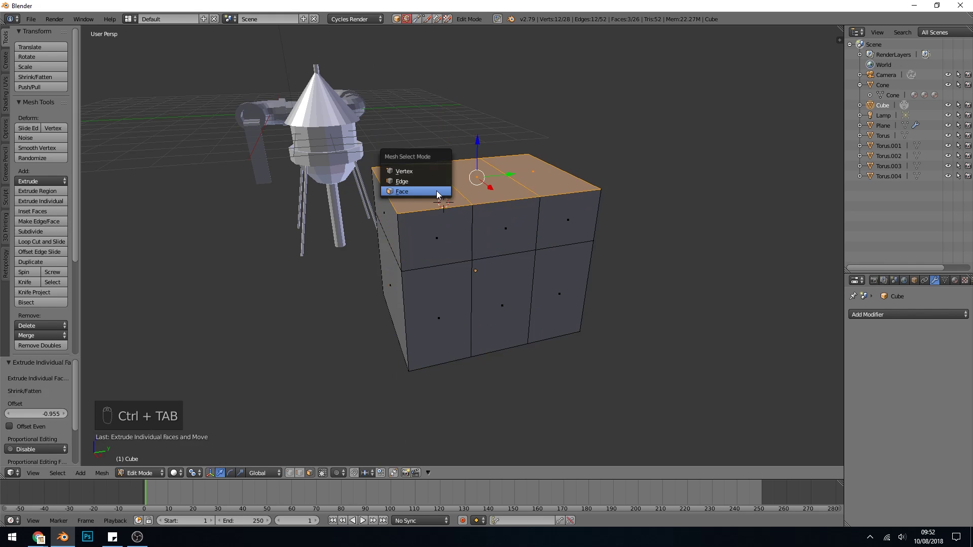
left_click(420, 180)
right_click(441, 181)
left_click_drag(448, 152, 452, 166)
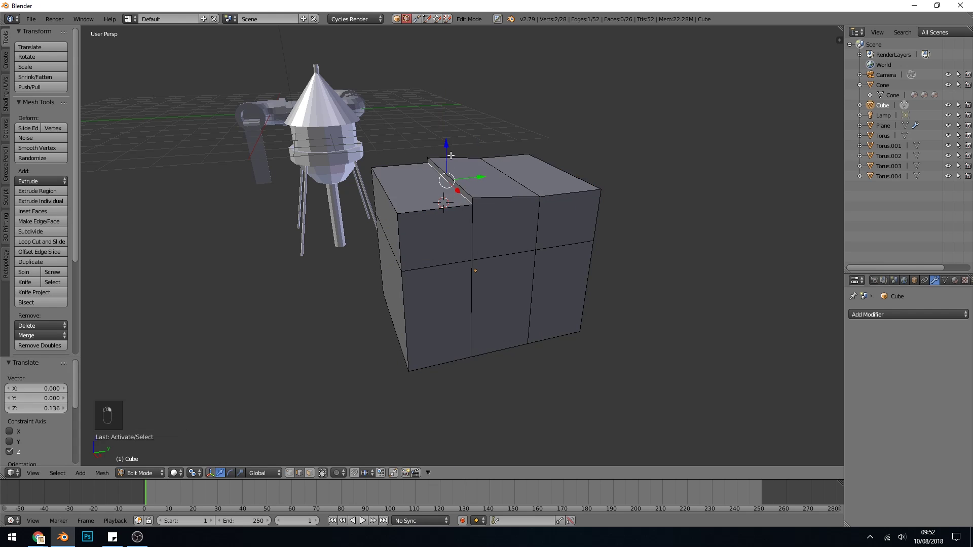
left_click_drag(451, 156, 446, 213)
key("ctrl+z")
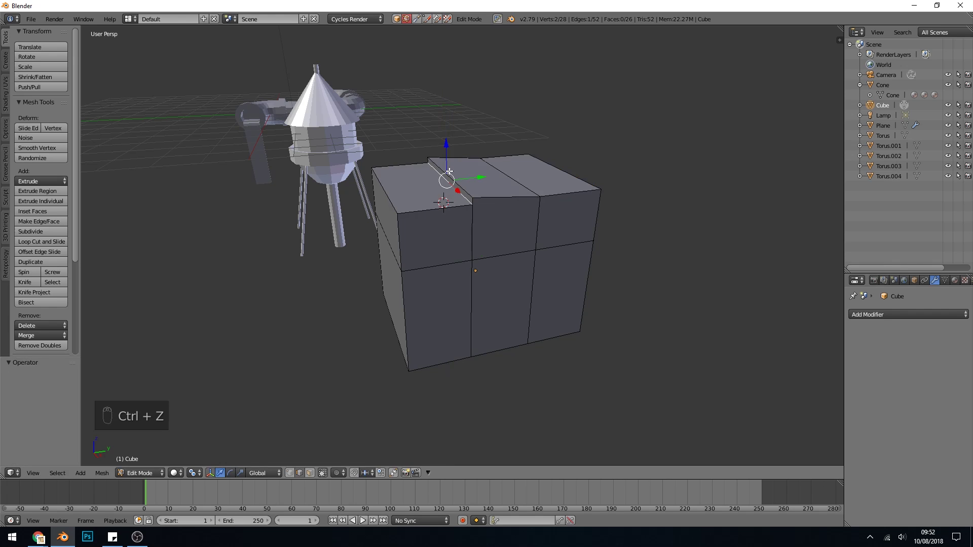
key("g")
key("g")
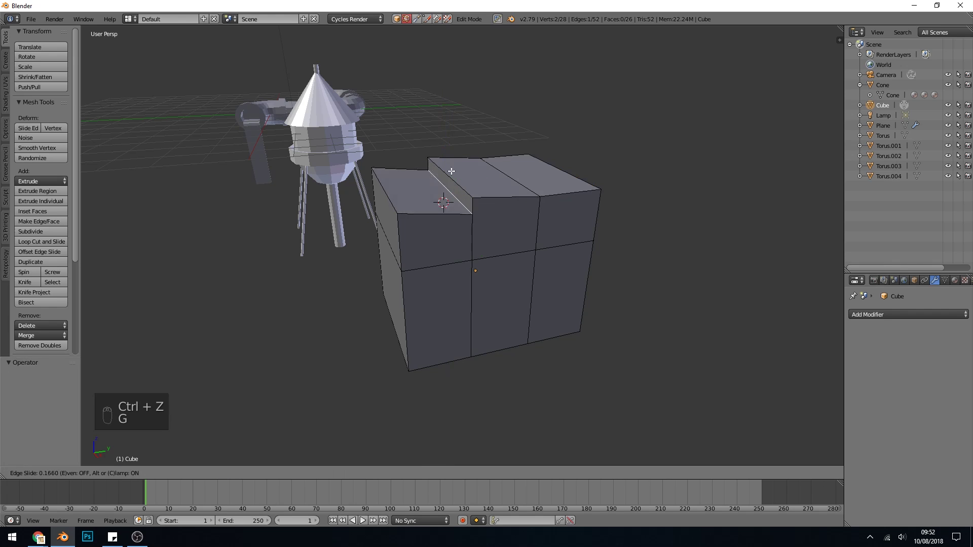
left_click(452, 236)
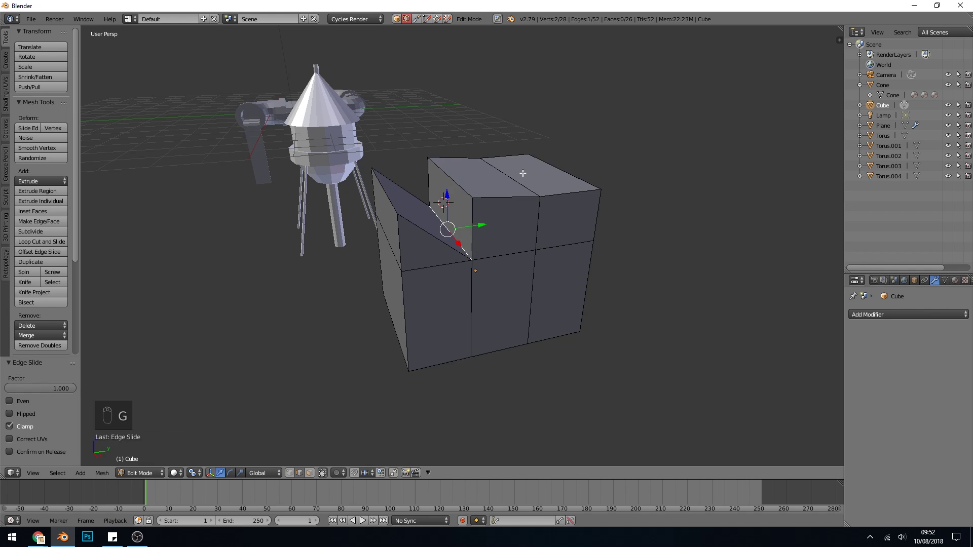
Step: Slide the middle and right top edges down to complete the three-tooth sawtooth roof
right_click(522, 173)
middle_click_drag(522, 173, 511, 157)
key("g")
key("g")
left_click(507, 203)
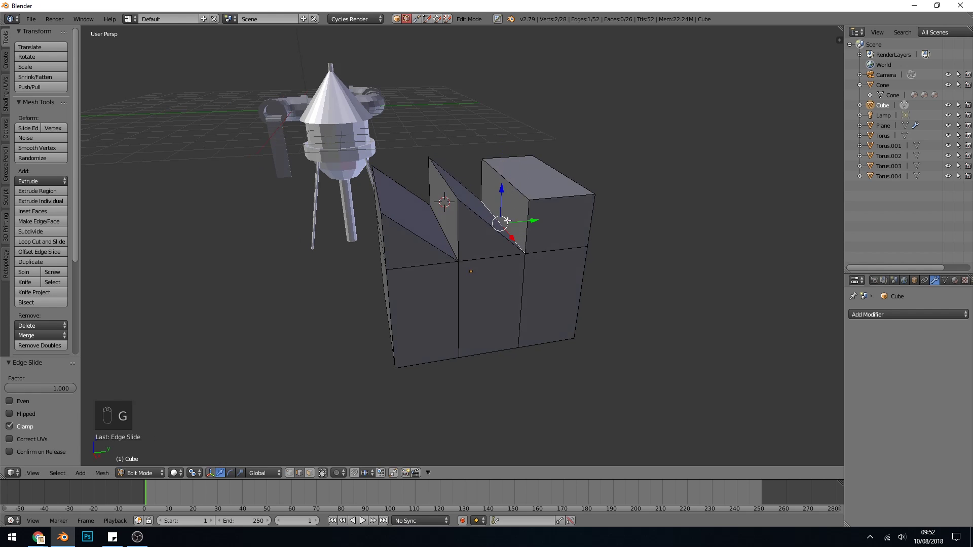
middle_click_drag(507, 203, 576, 168)
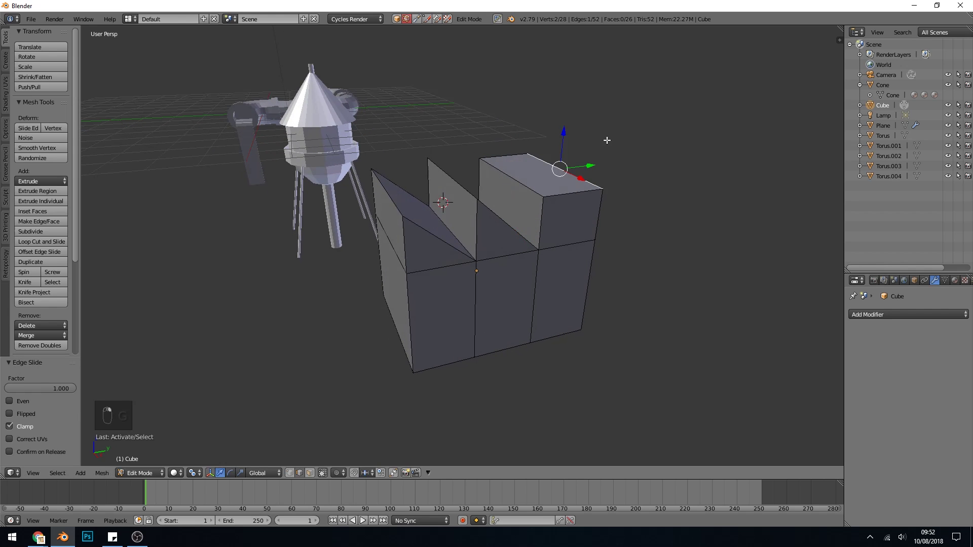
key("g")
key("g")
left_click(600, 265)
middle_click_drag(601, 265, 461, 167)
right_click(439, 155)
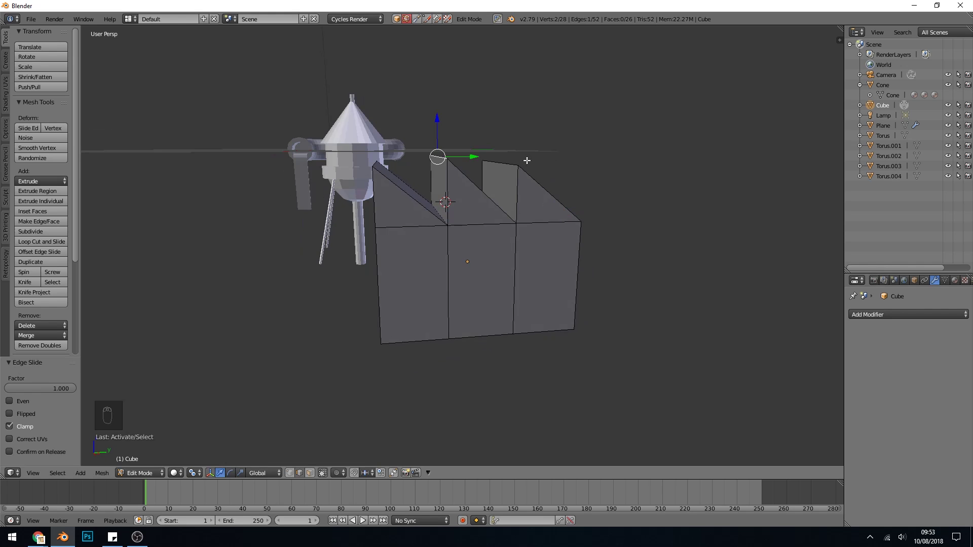
Step: In orthographic right view, lower the selected vertex and select both fins' top edges
key("KP_5")
key("KP_3")
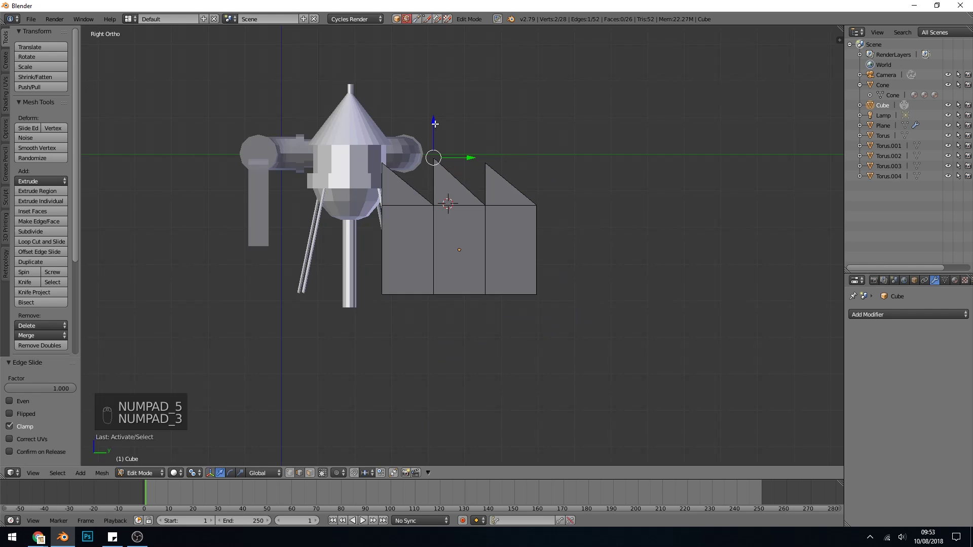
left_click_drag(433, 121, 437, 132)
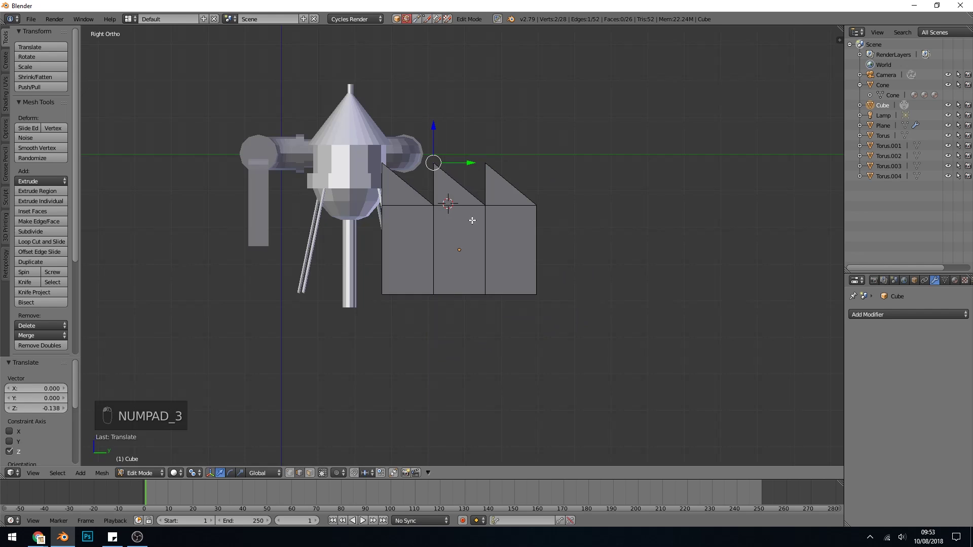
middle_click_drag(457, 236, 481, 262)
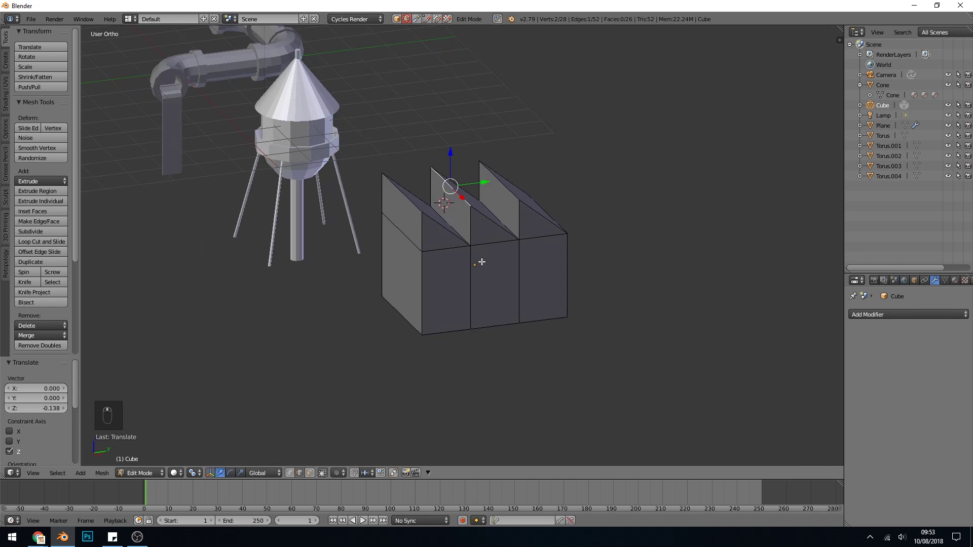
right_click(488, 181, "shift")
right_click(409, 199, "shift")
key("Tab")
key("Tab")
middle_click_drag(474, 256, 491, 267)
scroll(492, 267, "up", 5)
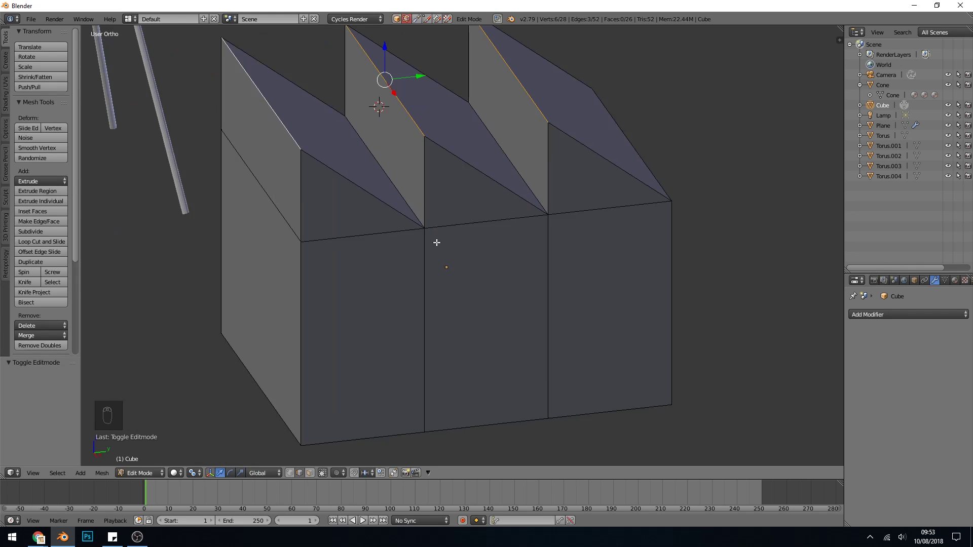
Step: Undo a trial X move of the centre roof vertex, then select all and Remove Doubles
key("ctrl+Tab")
left_click(427, 231)
right_click(425, 228)
key("g")
key("x")
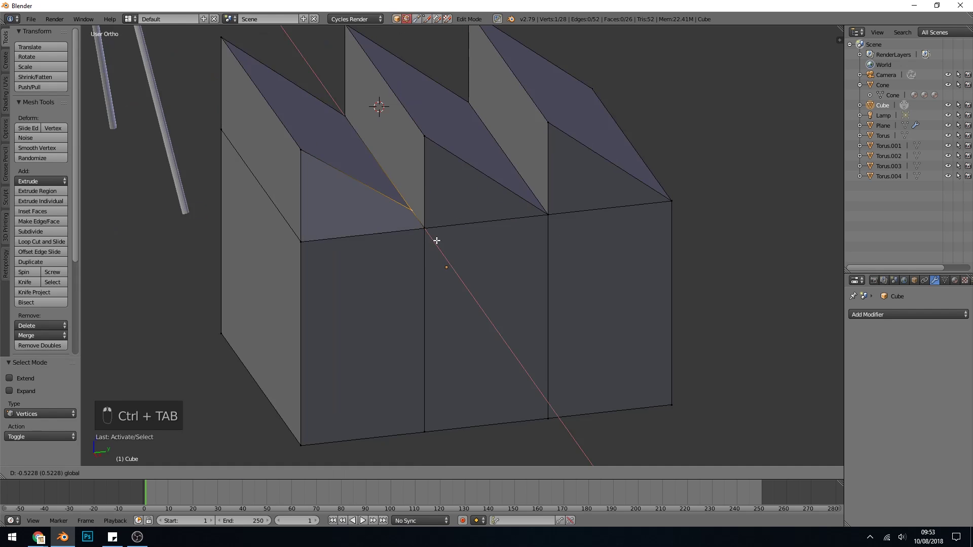
left_click(432, 239)
middle_click_drag(432, 239, 460, 261)
key("ctrl+z")
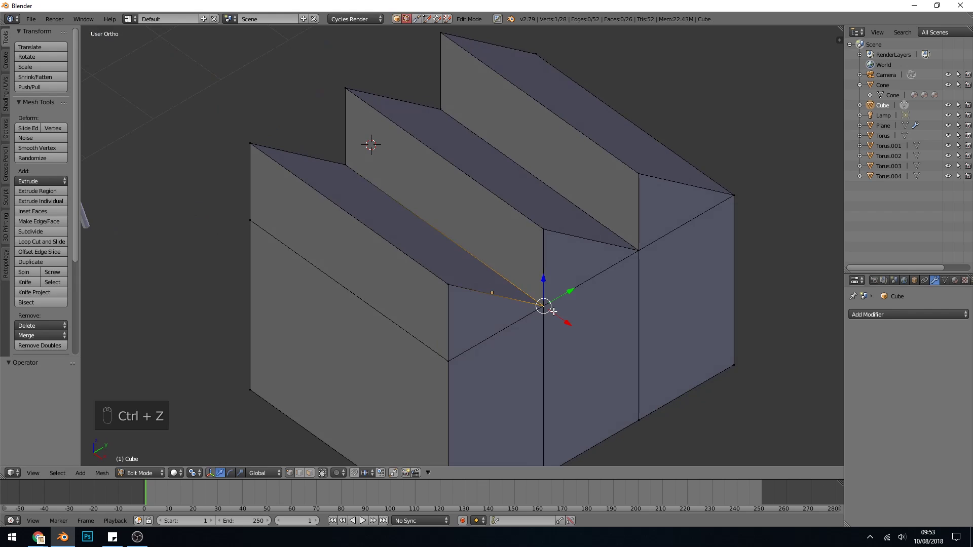
key("a")
key("a")
key("a")
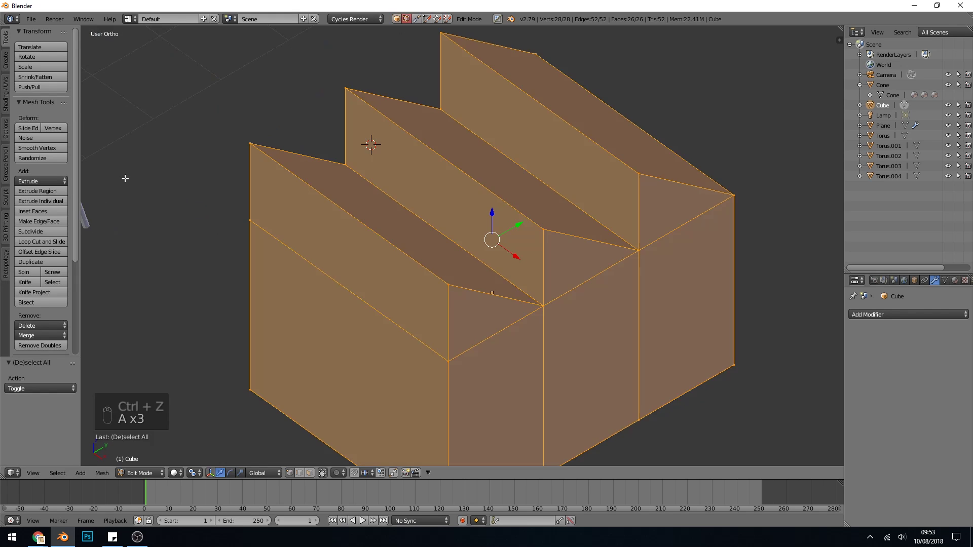
left_click(35, 347)
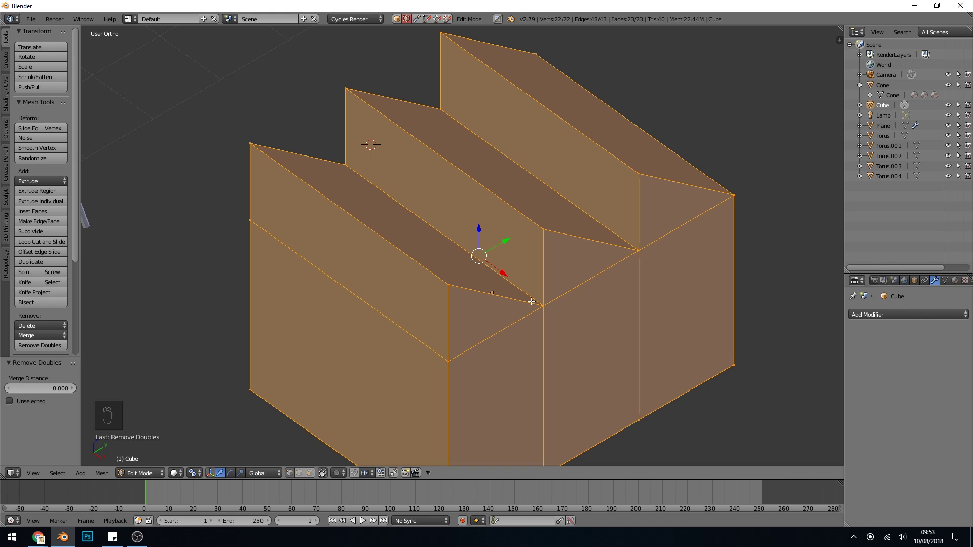
Step: Place the 3D cursor on the front wall and add a small cube there
key("Tab")
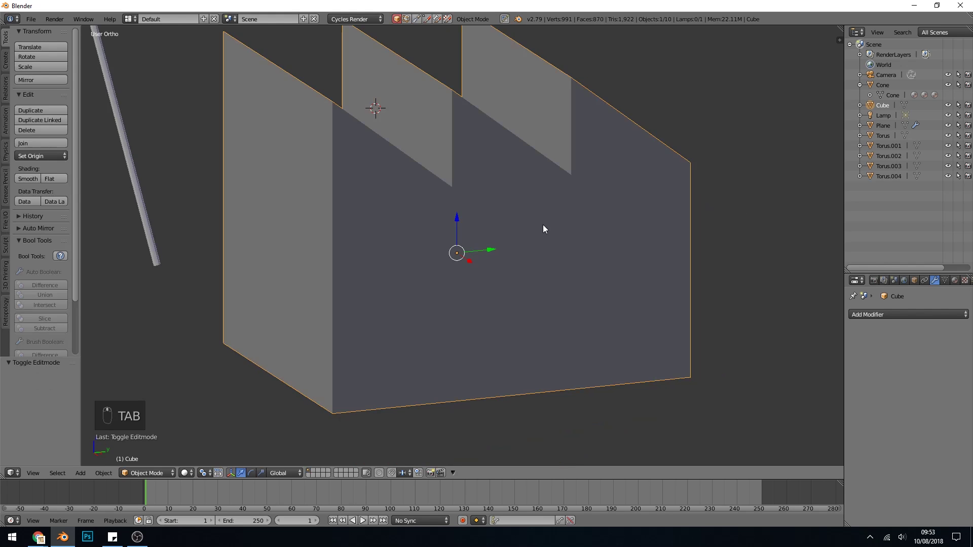
middle_click_drag(541, 226, 521, 281)
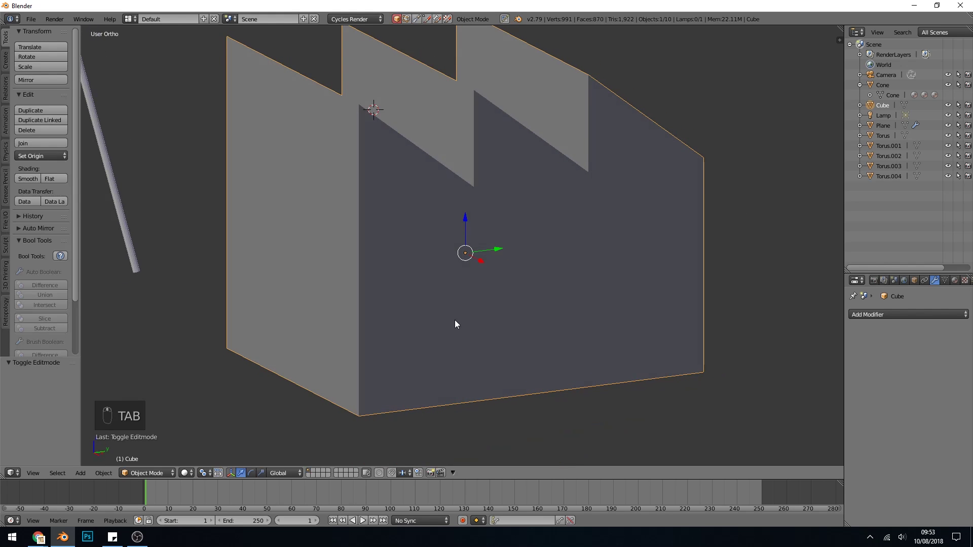
left_click(466, 328)
key("shift+a")
mouse_move(596, 296)
left_click(628, 303)
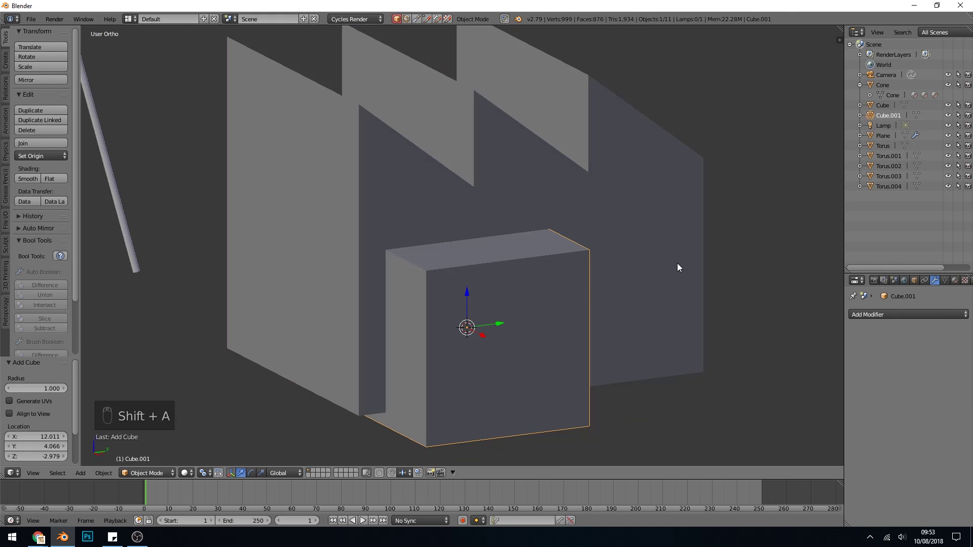
key("s")
left_click(543, 291)
Step: Scale the cube thin on X and wider on Y into a window panel, moved left
middle_click_drag(542, 291, 604, 349)
key("s")
key("x")
left_click(519, 335)
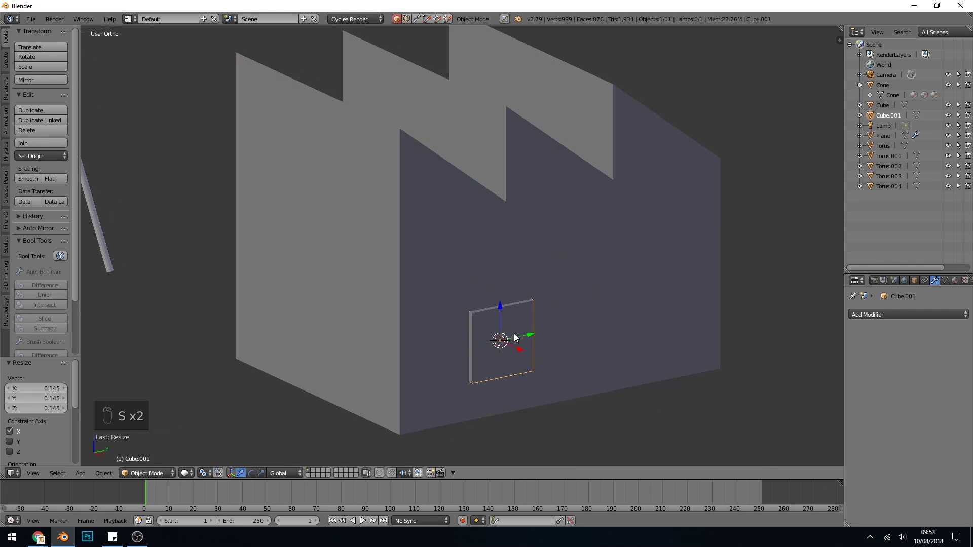
middle_click_drag(543, 339, 479, 338)
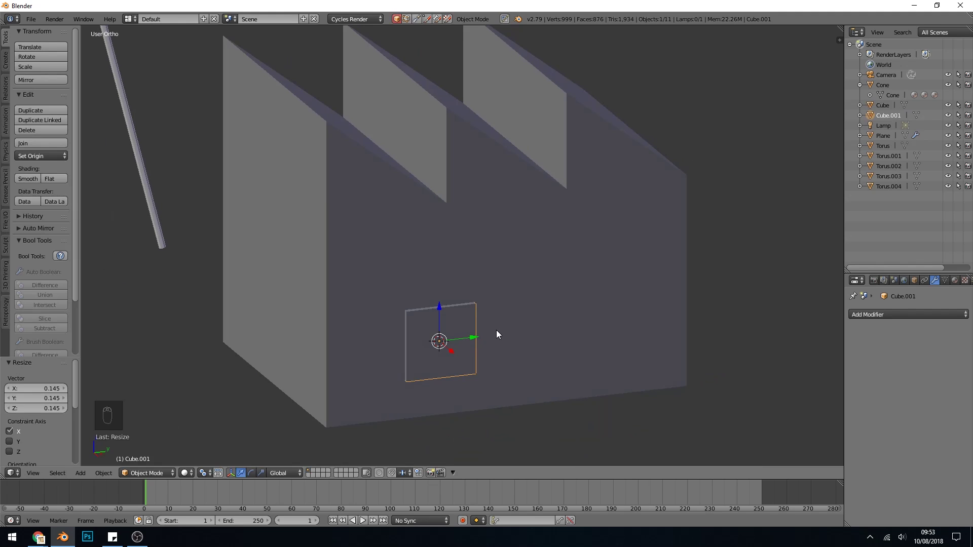
key("s")
key("y")
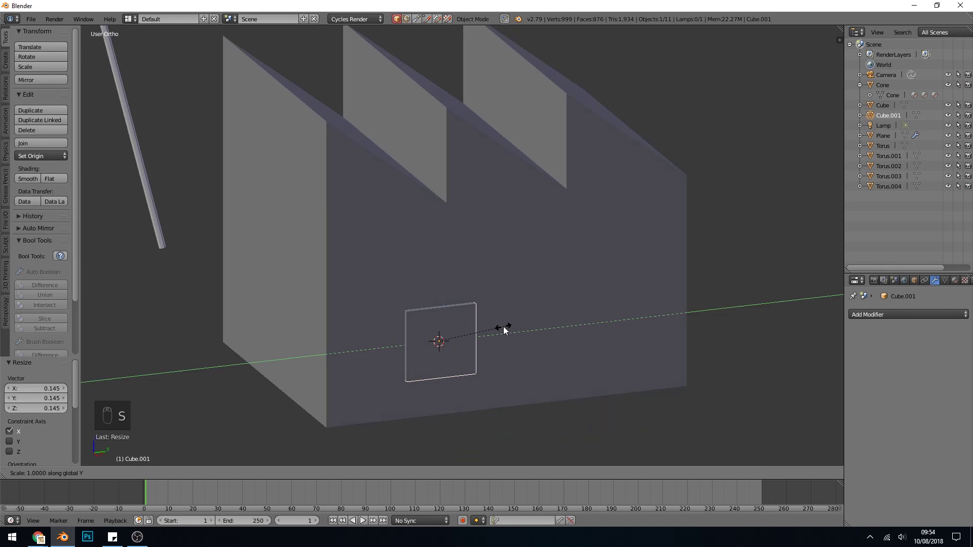
left_click(523, 325)
left_click_drag(482, 338, 448, 340)
Step: Duplicate the panel twice, spacing the copies to the right along Y
key("shift+d")
right_click(444, 342)
key("shift+d")
key("y")
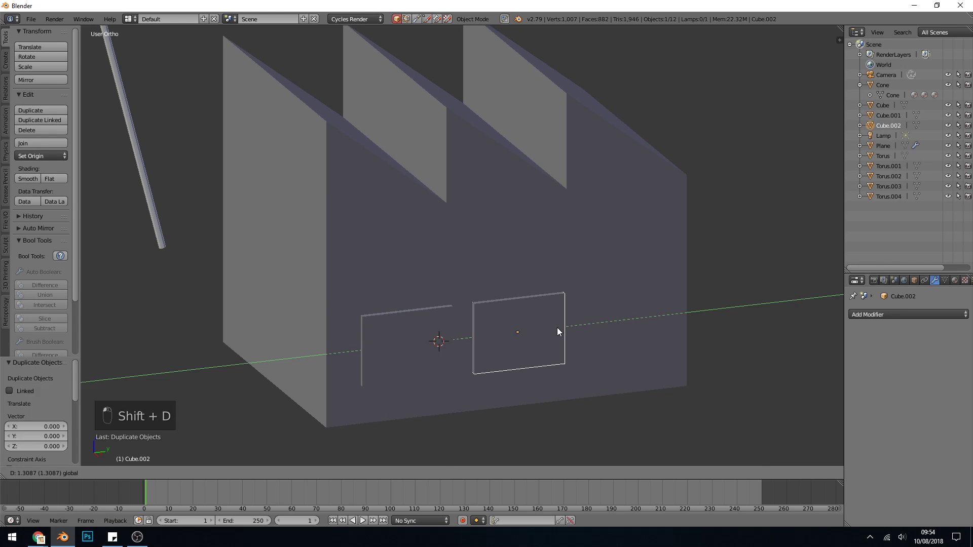
left_click(558, 328)
key("y")
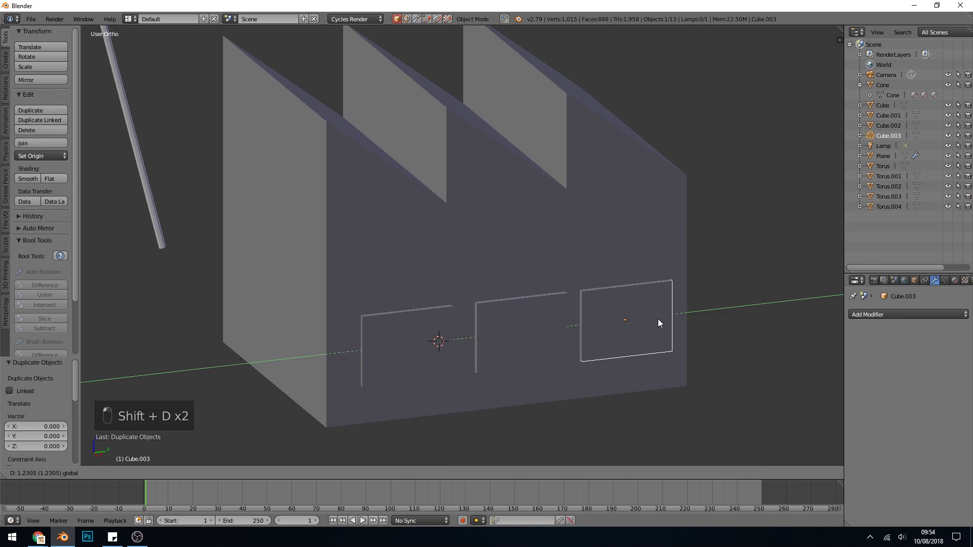
left_click(658, 319)
Step: Shift two selected windows together along Y on the wall
middle_click_drag(658, 318, 489, 297)
right_click(489, 298, "shift")
right_click(431, 299, "shift")
key("g")
key("y")
left_click(526, 293)
Step: Nudge the middle window along Y, then move the left and right windows along X
right_click(527, 293)
key("g")
key("y")
left_click(527, 315)
middle_click_drag(527, 318, 504, 345)
right_click(445, 357, "shift")
right_click(618, 330, "shift")
key("g")
key("x")
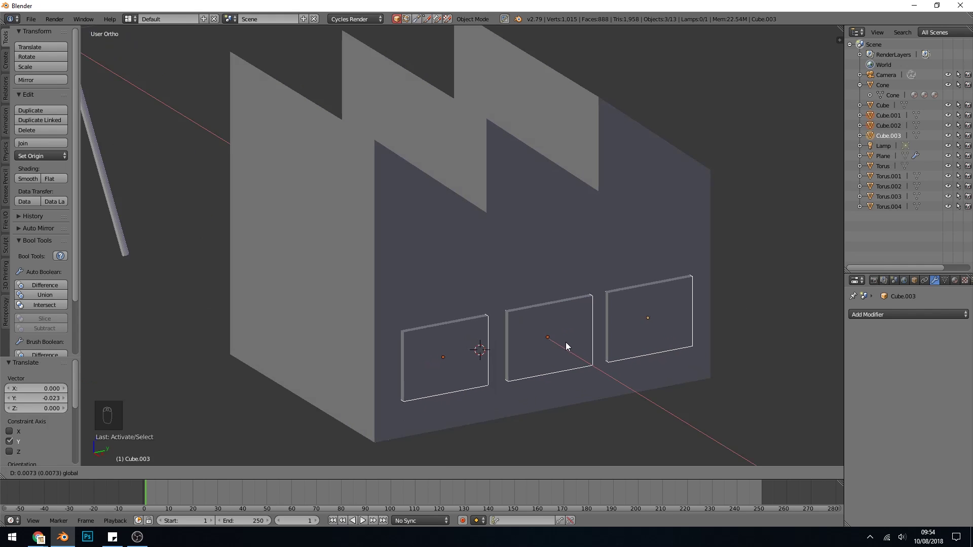
left_click(565, 344)
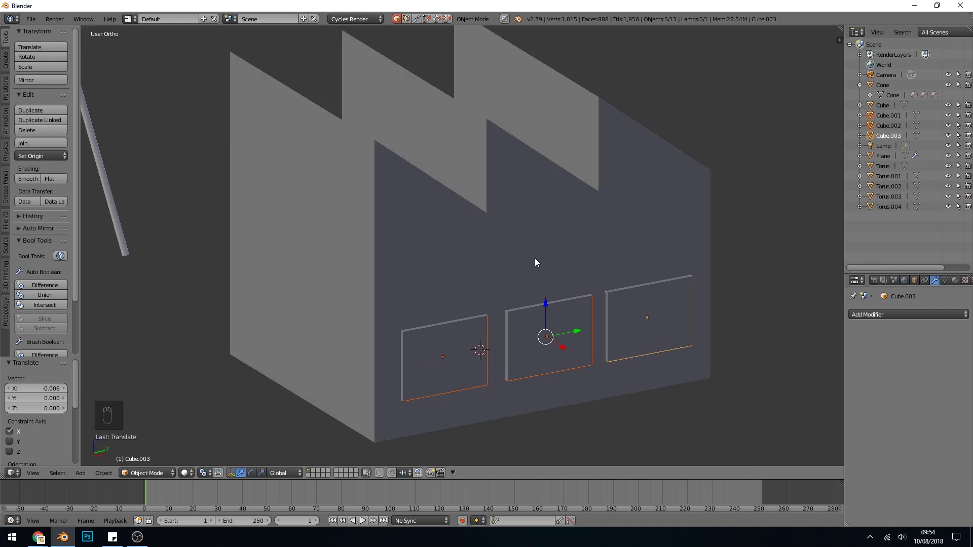
right_click(446, 348)
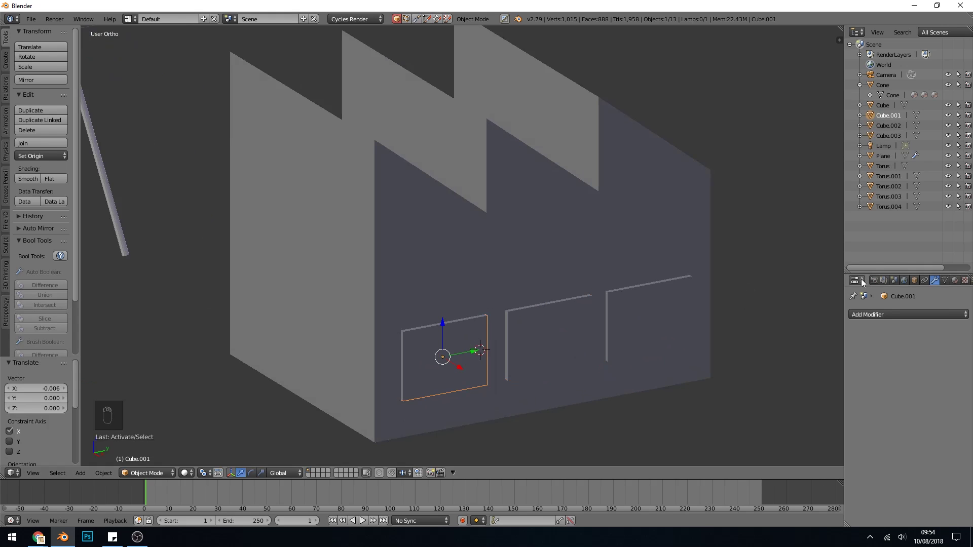
left_click(862, 317)
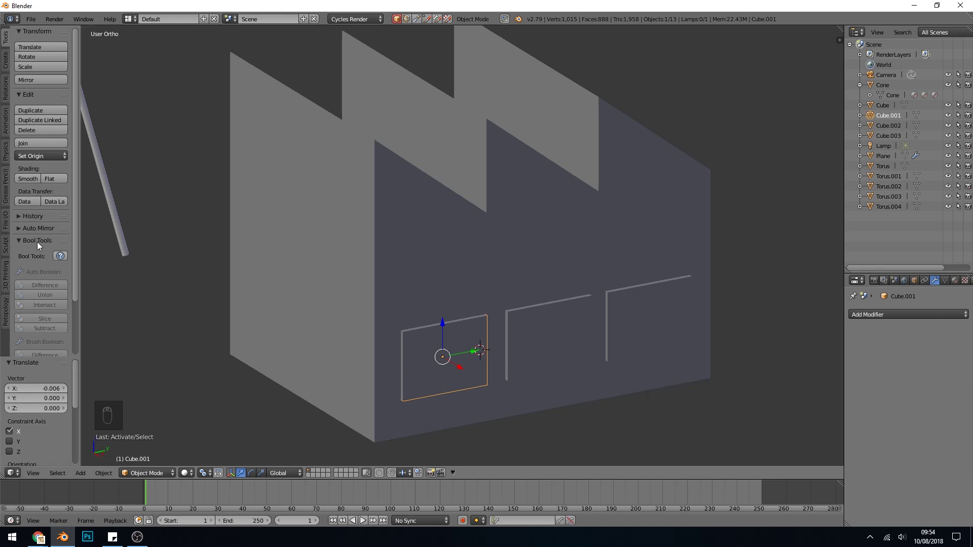
left_click(31, 19)
left_click(51, 127)
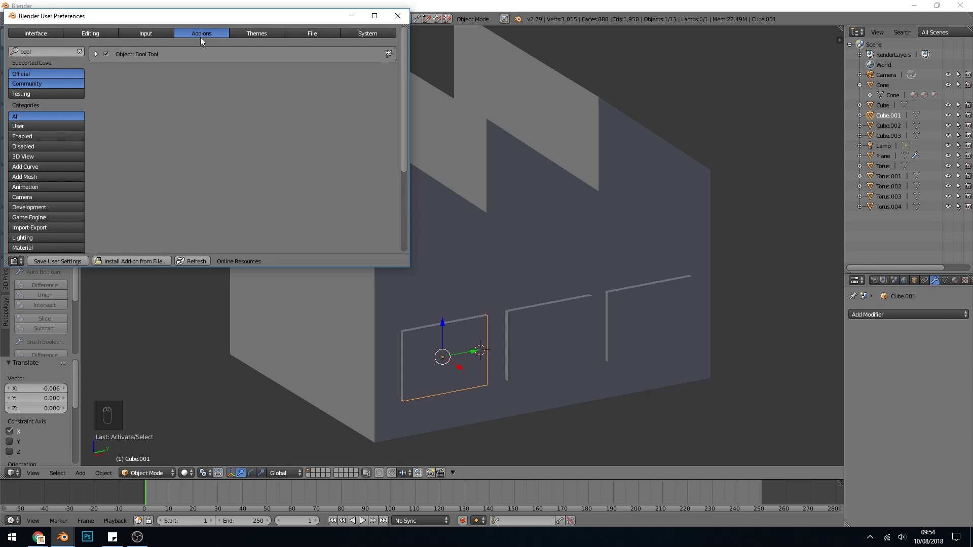
left_click(45, 50)
left_click(69, 260)
left_click(398, 16)
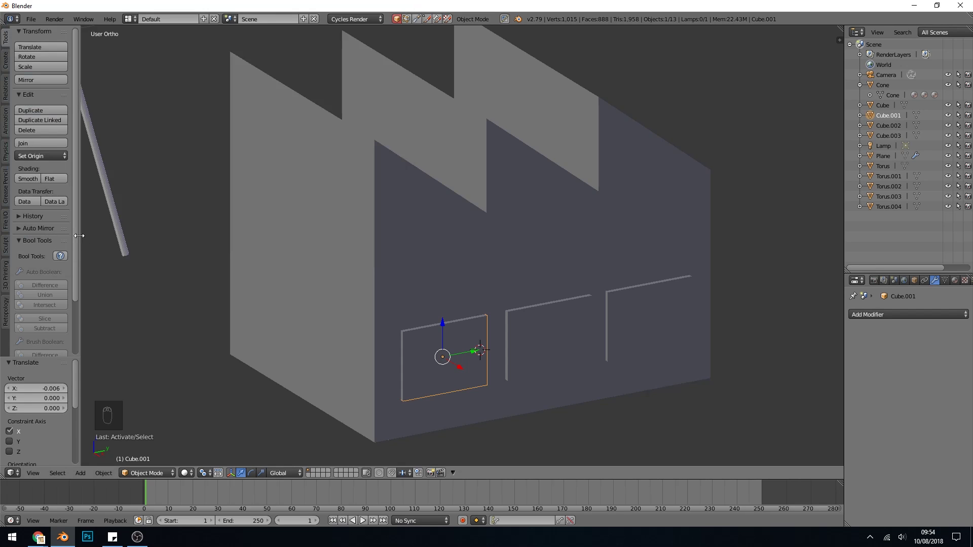
Step: Cut the left window out of the factory wall with Auto Boolean Difference
scroll(75, 306, "down", 5)
right_click(415, 345)
right_click(456, 336)
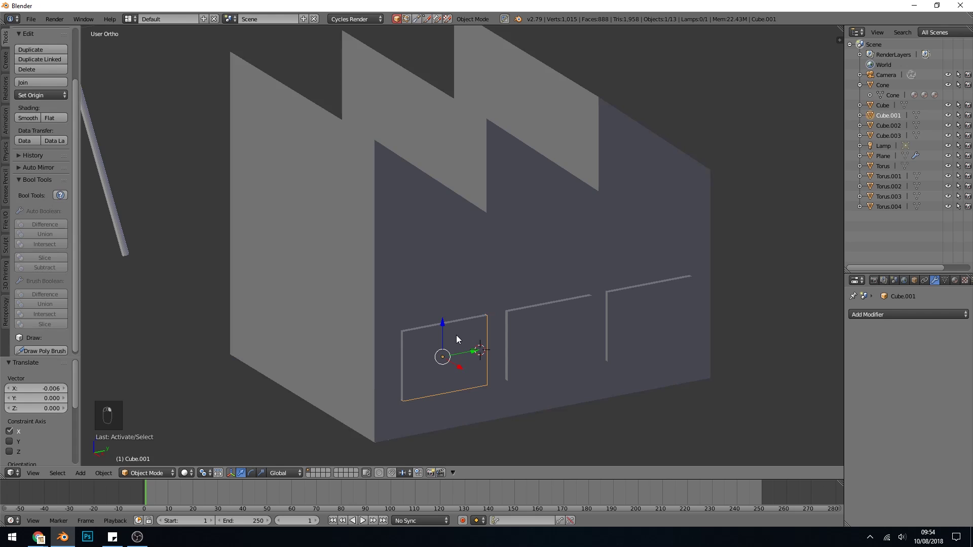
right_click(418, 239, "shift")
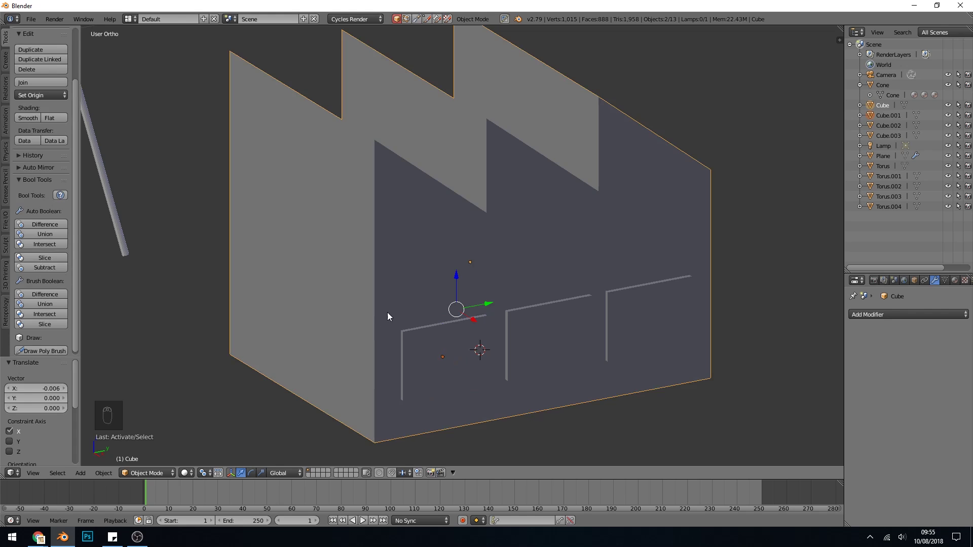
right_click(455, 338)
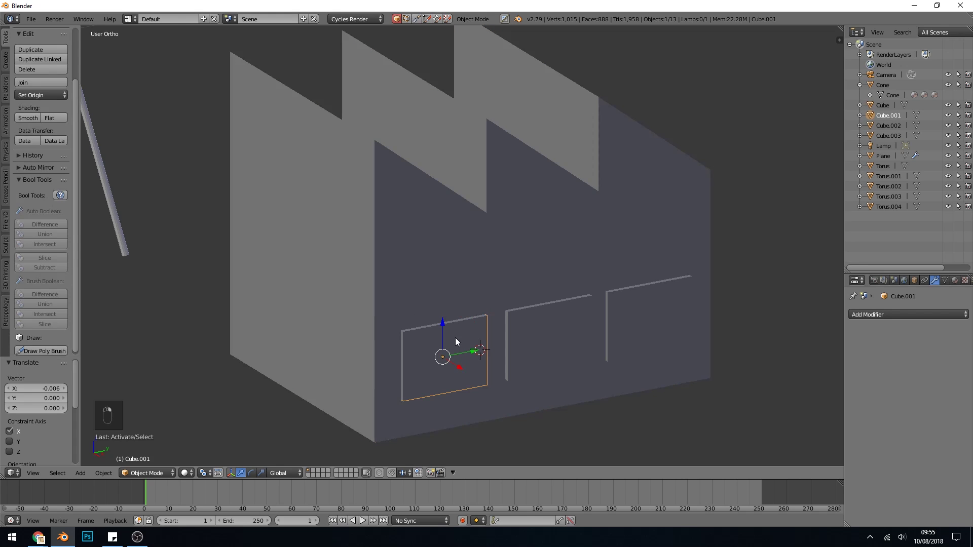
right_click(411, 254, "shift")
left_click(54, 225)
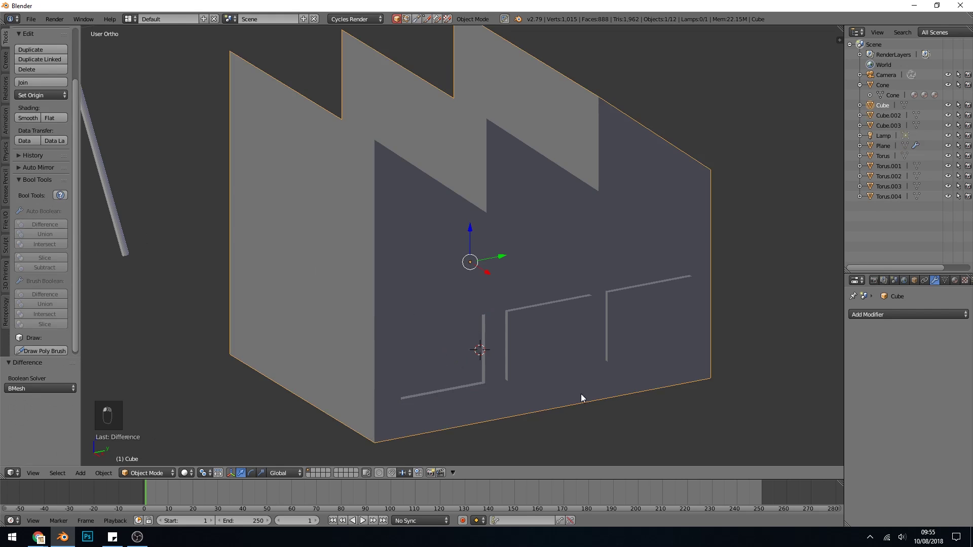
Step: Cut the middle and right windows out with another Auto Boolean Difference
middle_click_drag(454, 340, 533, 338)
right_click(537, 337)
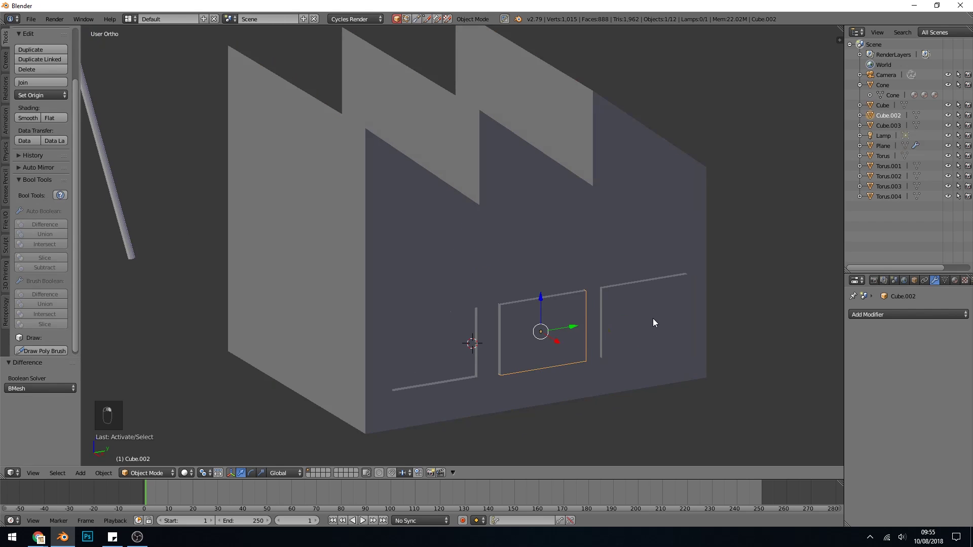
right_click(653, 318, "shift")
right_click(513, 241, "shift")
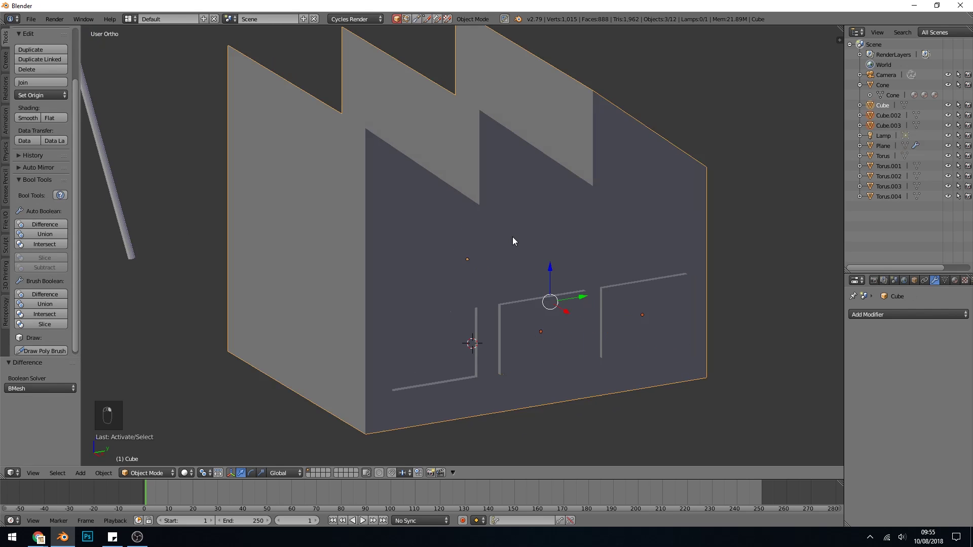
left_click(53, 226)
middle_click_drag(591, 323, 552, 327)
Step: Add a horizontal edge loop around the factory's side in Edit Mode
key("Tab")
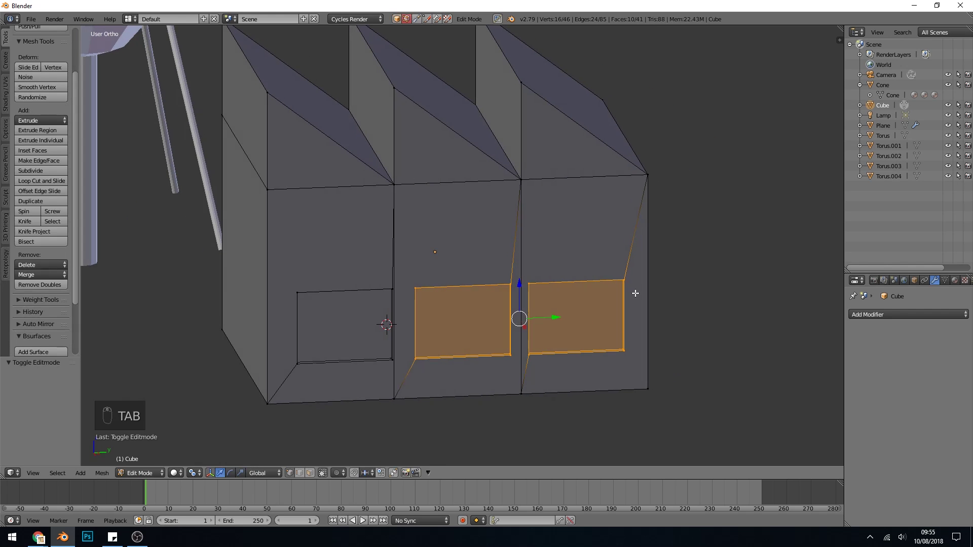
middle_click_drag(449, 317, 456, 319)
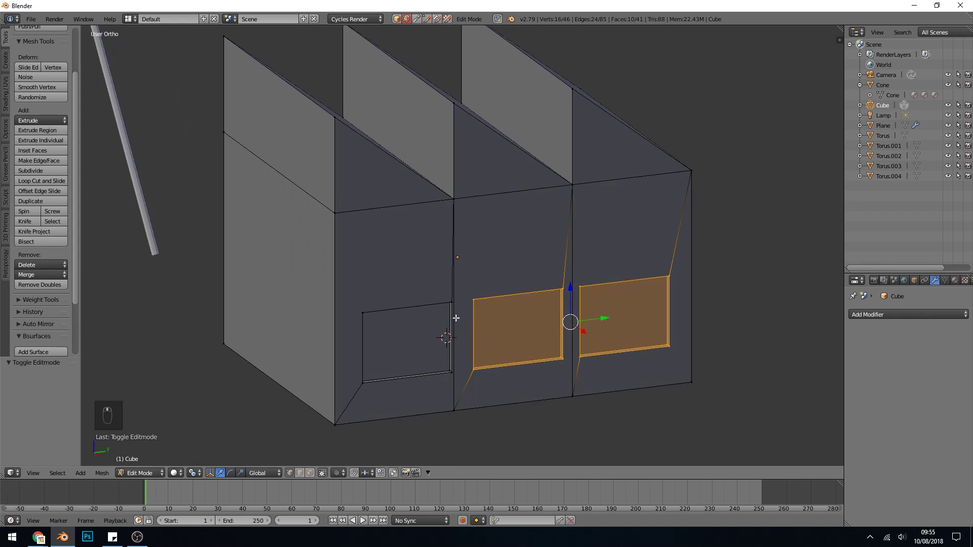
key("ctrl+r")
left_click(325, 263)
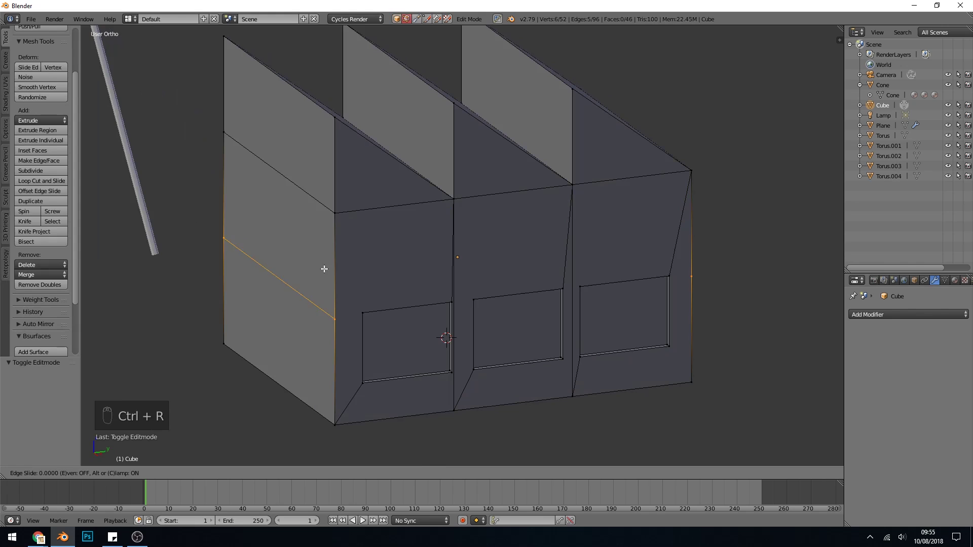
left_click(335, 245)
Step: Extrude the factory's lower-left side face outward into a low annex block about 2.5 units long
key("ctrl+Tab")
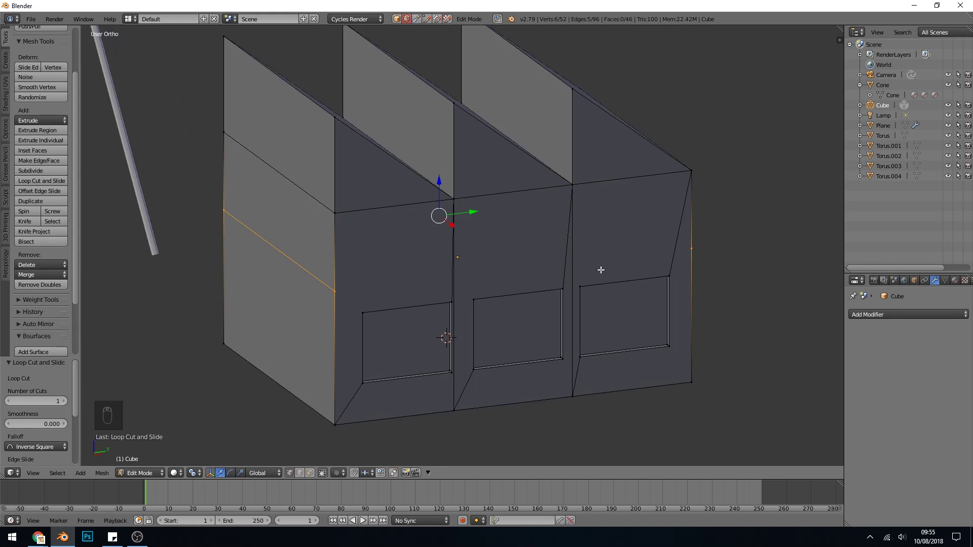
middle_click_drag(615, 259, 703, 349)
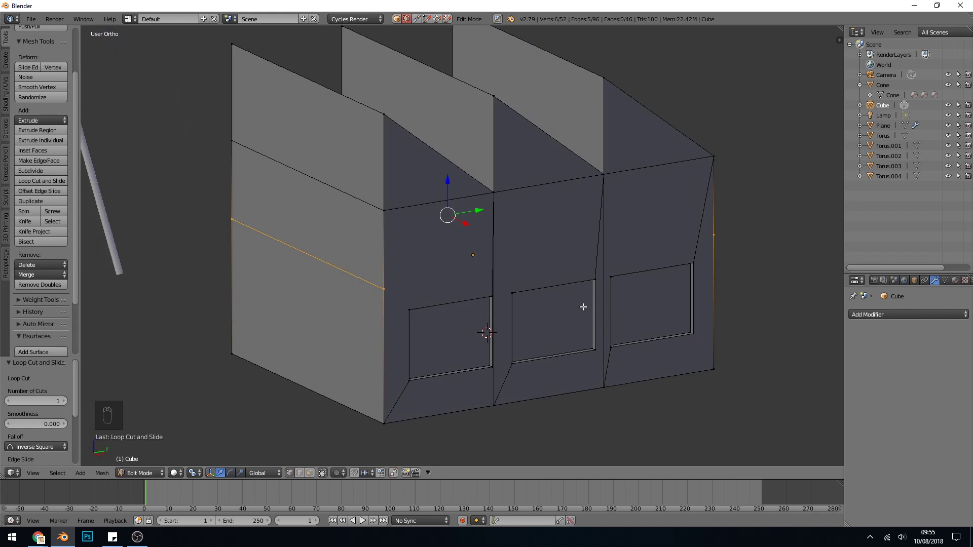
key("ctrl+Tab")
left_click(342, 331)
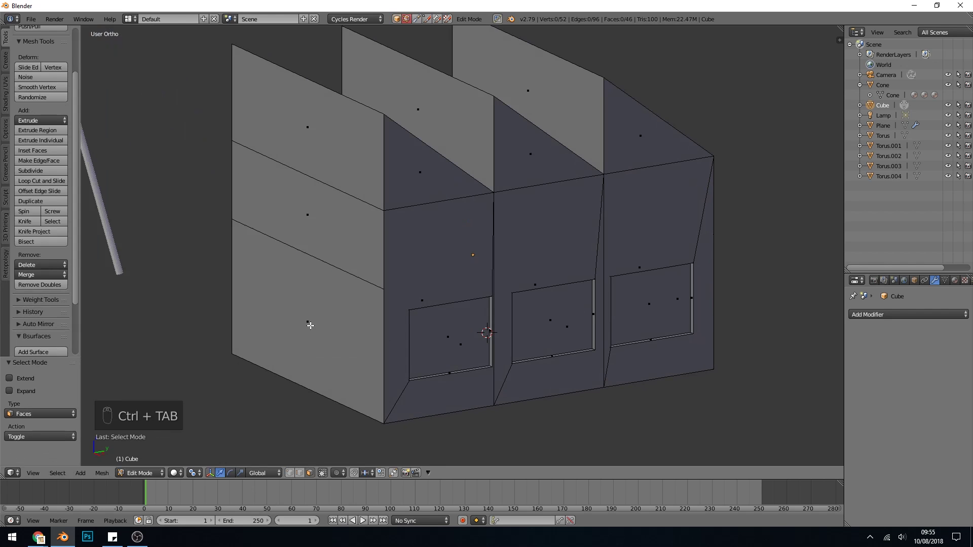
left_click(311, 325)
key("e")
left_click(174, 365)
scroll(324, 266, "down", 2)
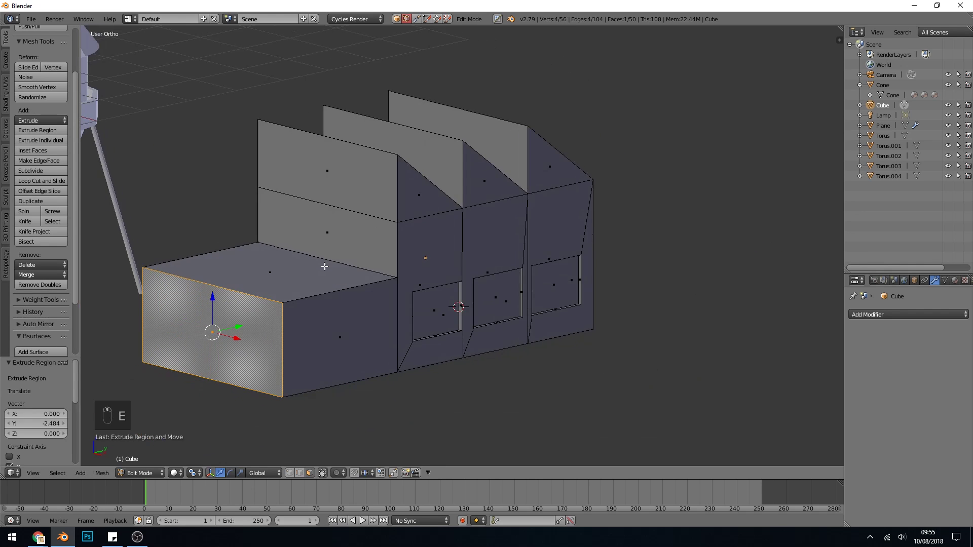
key("Tab")
Step: Select the factory's left recessed window face and bring up its material settings
scroll(427, 277, "down", 2)
middle_click_drag(427, 276, 339, 282)
middle_click_drag(465, 233, 340, 303)
middle_click_drag(514, 267, 529, 282)
key("Tab")
scroll(374, 256, "up", 3)
right_click(378, 213)
middle_click_drag(374, 257, 373, 278)
scroll(373, 278, "up", 1)
left_click(955, 281)
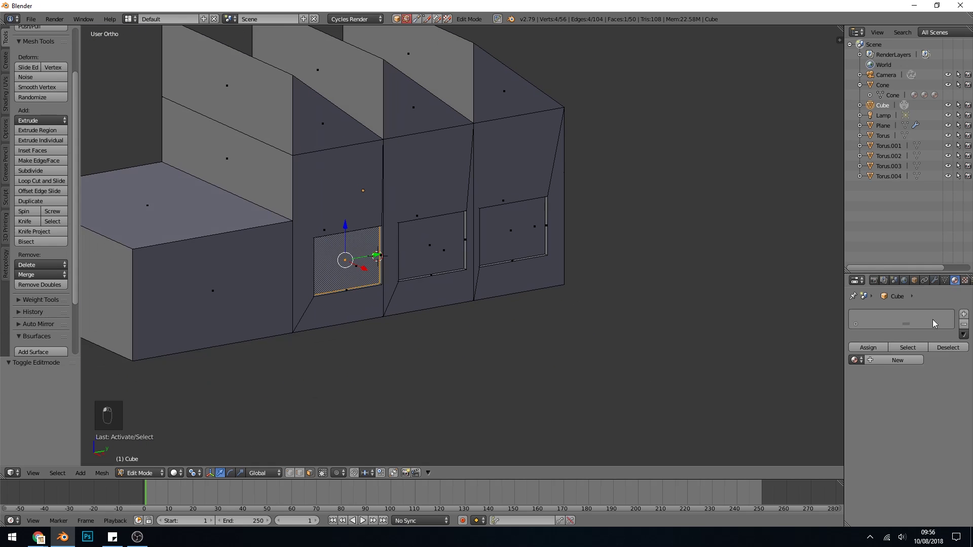
Step: Create a new material and give it a darkened reddish colour
left_click(907, 360)
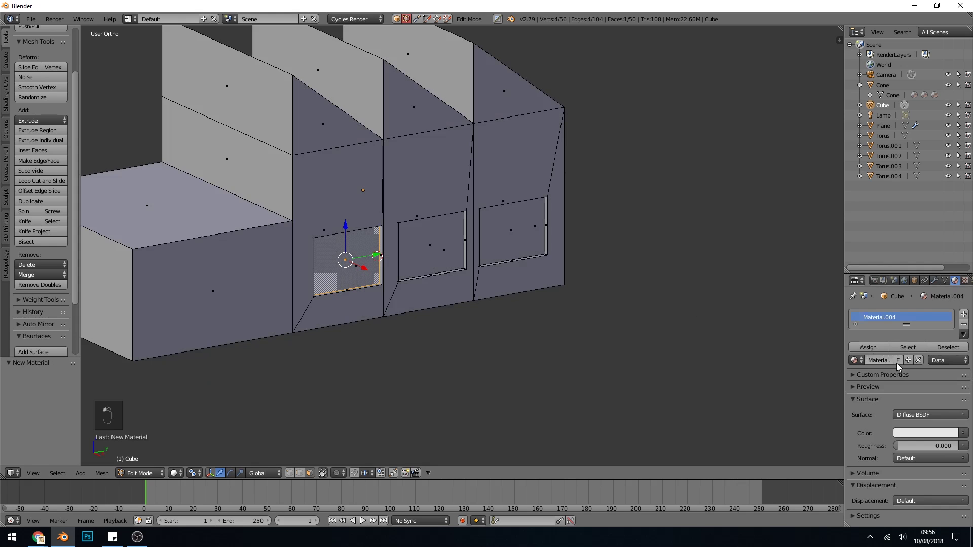
left_click(916, 434)
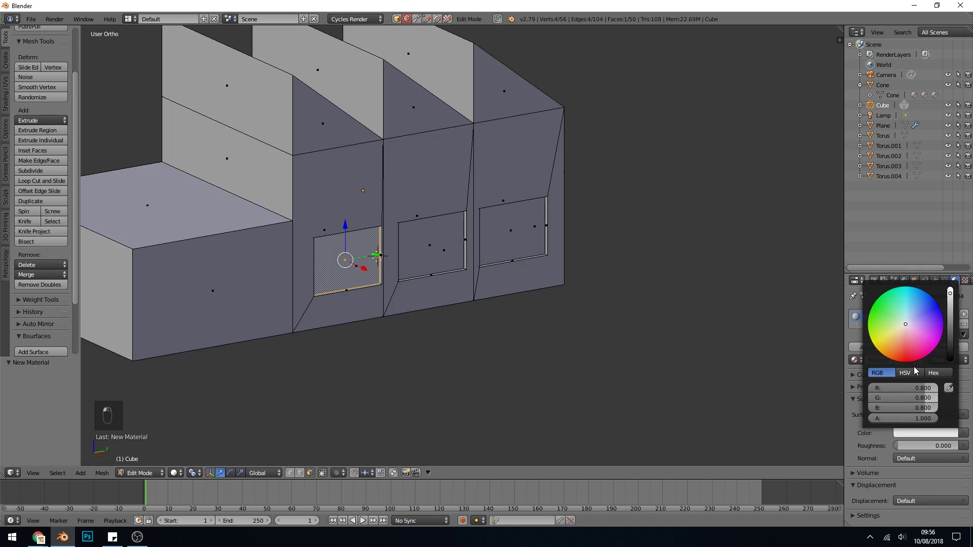
left_click(906, 339)
left_click(950, 339)
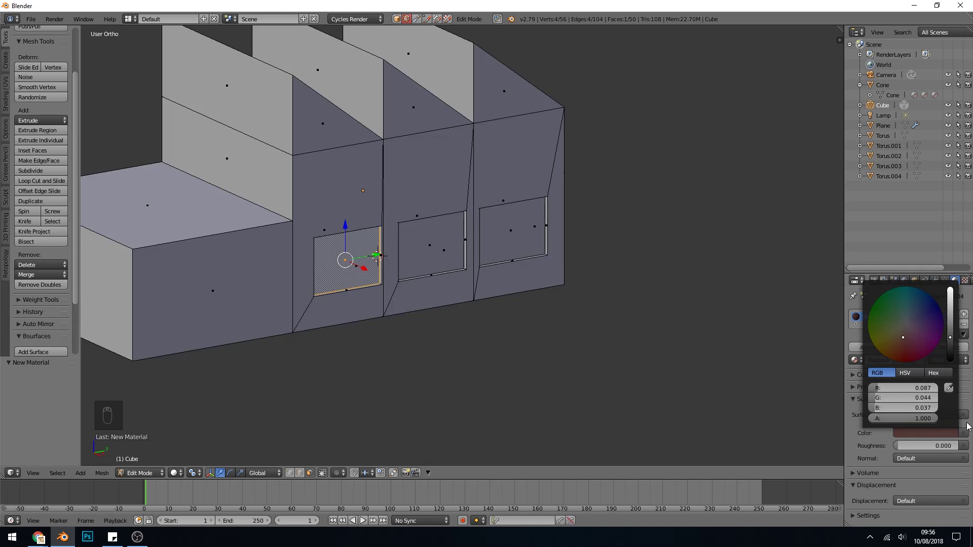
Step: Add an empty material slot holding a new light-blue material
left_click(964, 314)
left_click(869, 382)
left_click(919, 456)
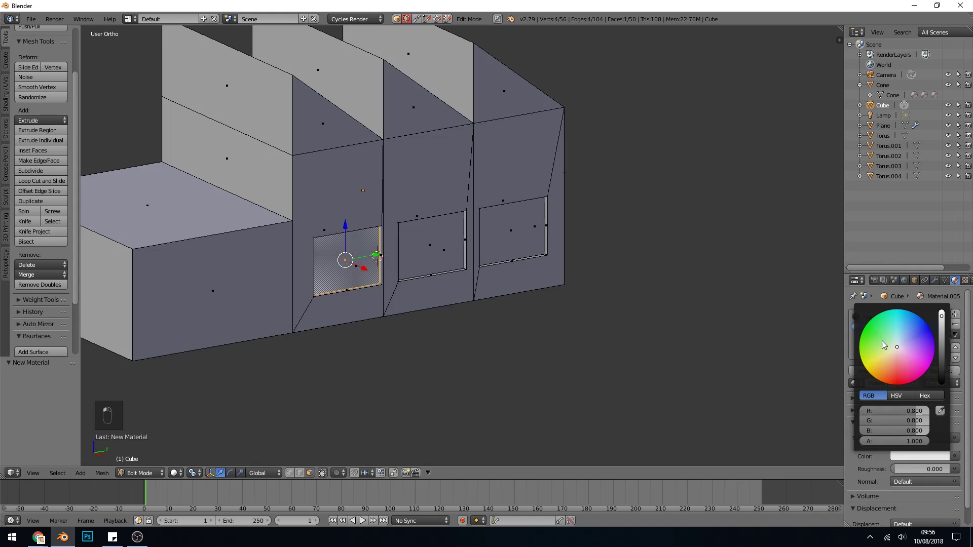
left_click(909, 340)
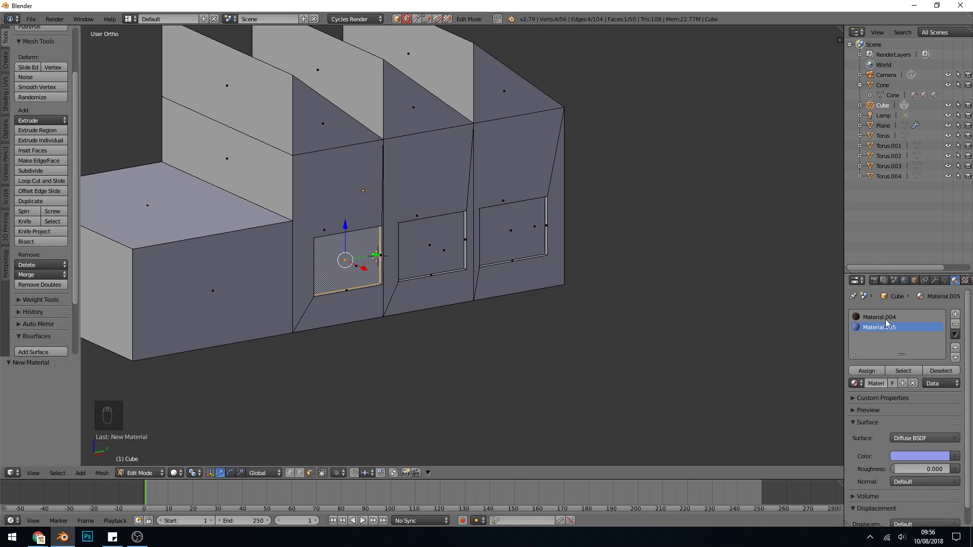
Step: Assign Material.005 to the three selected windows and preview the building rendered
left_click(428, 247, "shift")
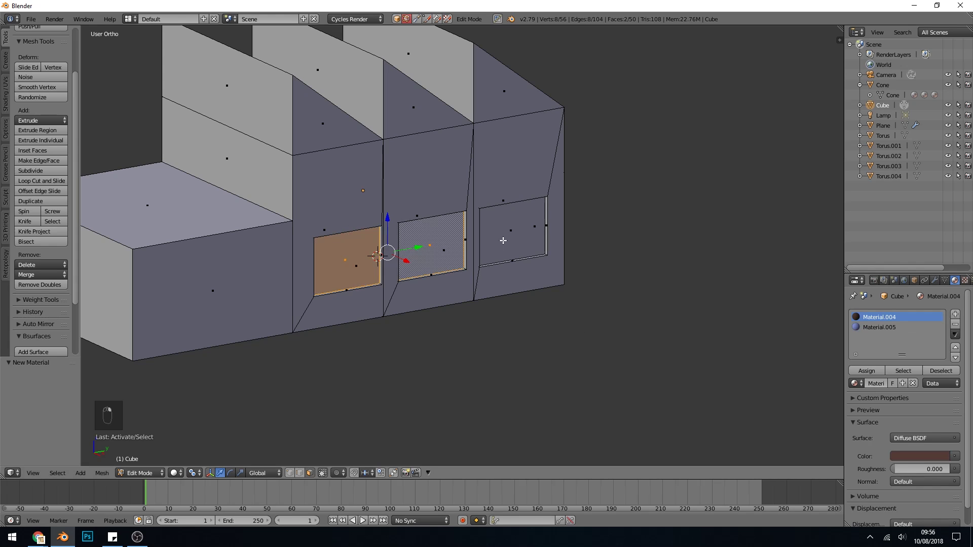
left_click(503, 241, "shift")
left_click(873, 328)
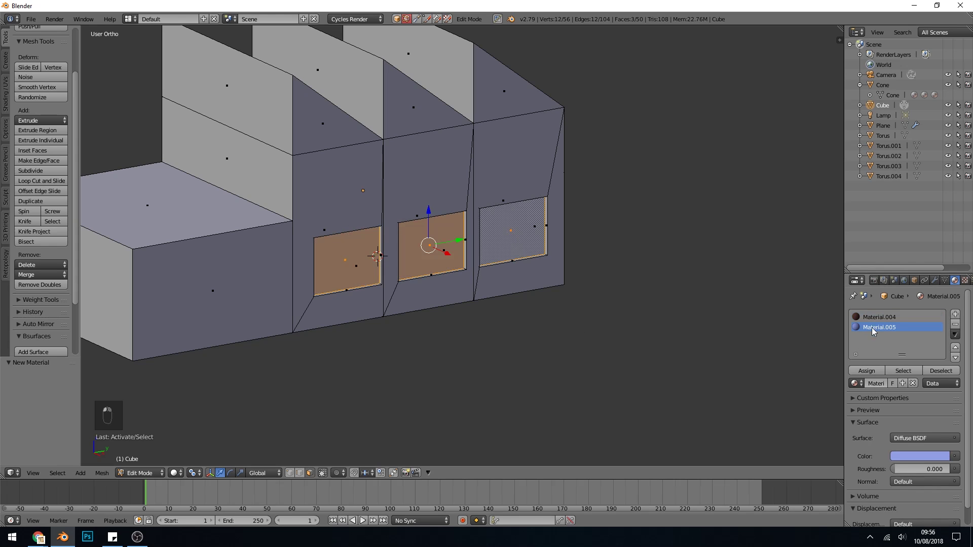
left_click(867, 370)
key("Tab")
key("shift+z")
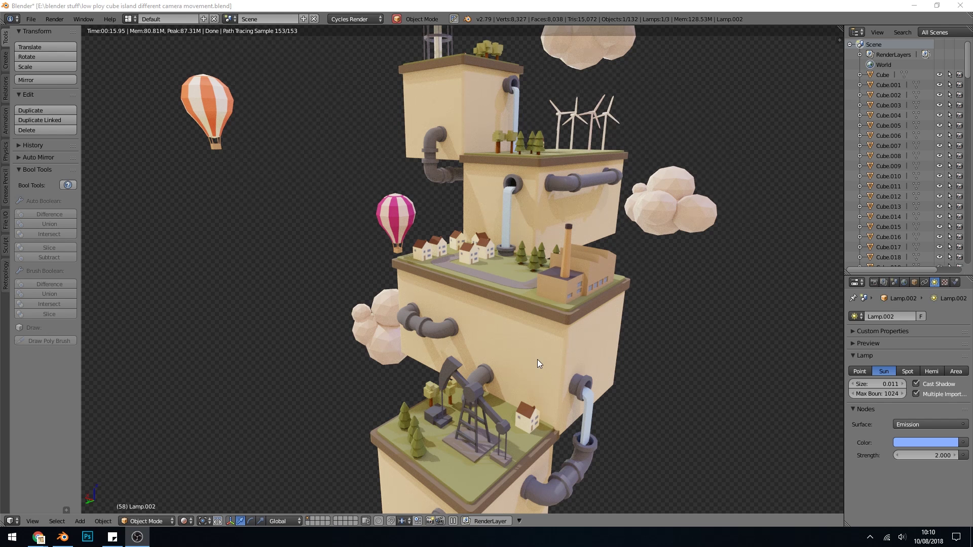
Step: Return to solid shading and select the small house beside the pump jack for mesh editing
key("shift+z")
scroll(536, 373, "up", 10)
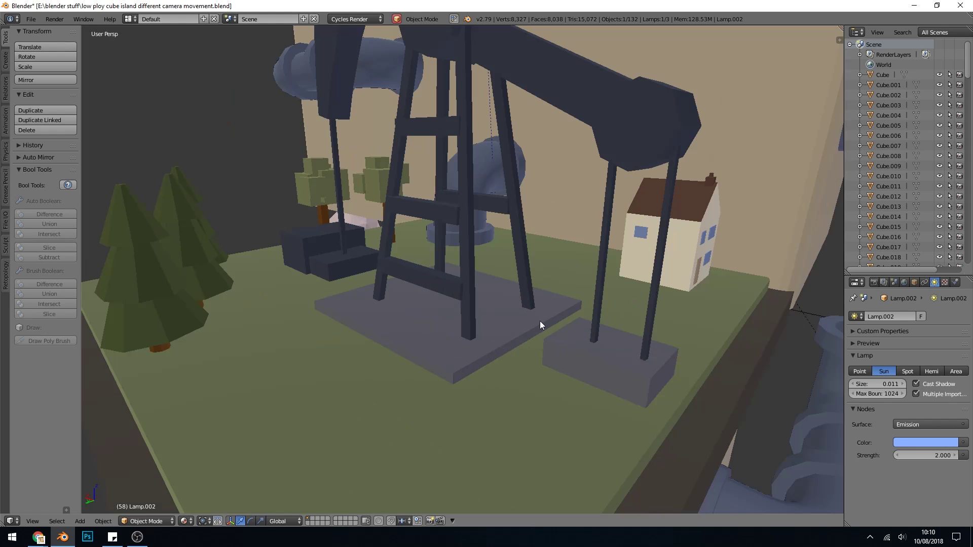
middle_click_drag(635, 293, 588, 246)
right_click(588, 244)
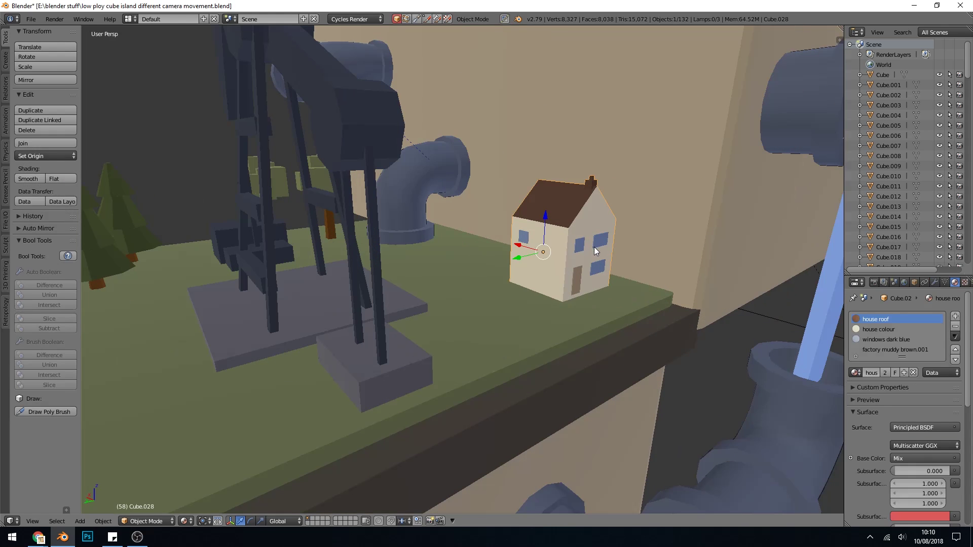
key("KP_Decimal")
key("Tab")
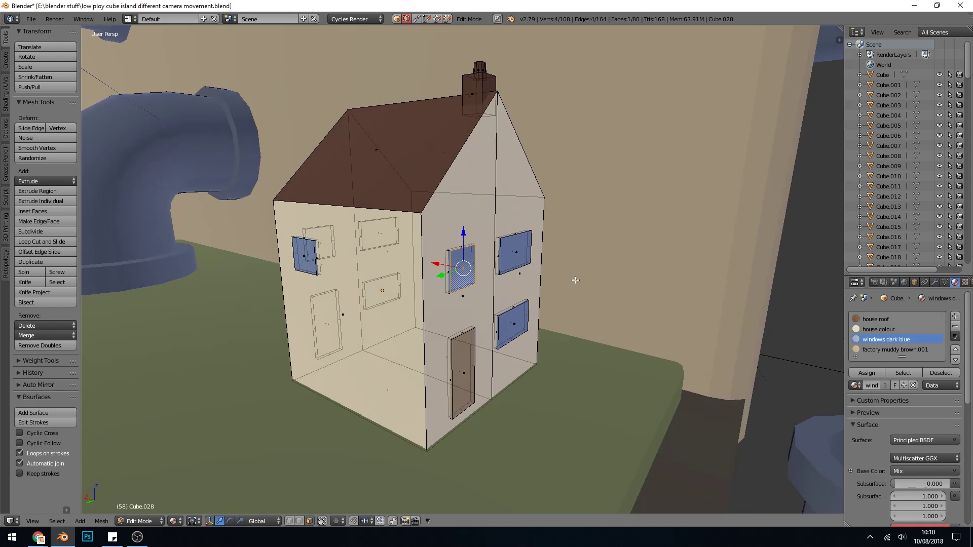
Step: Select the house's right-side window faces and its door
key("ctrl+z")
key("ctrl+shift+z")
key("ctrl+z")
right_click(465, 273)
left_click(514, 251, "shift")
left_click(512, 324, "shift")
left_click(462, 373, "shift")
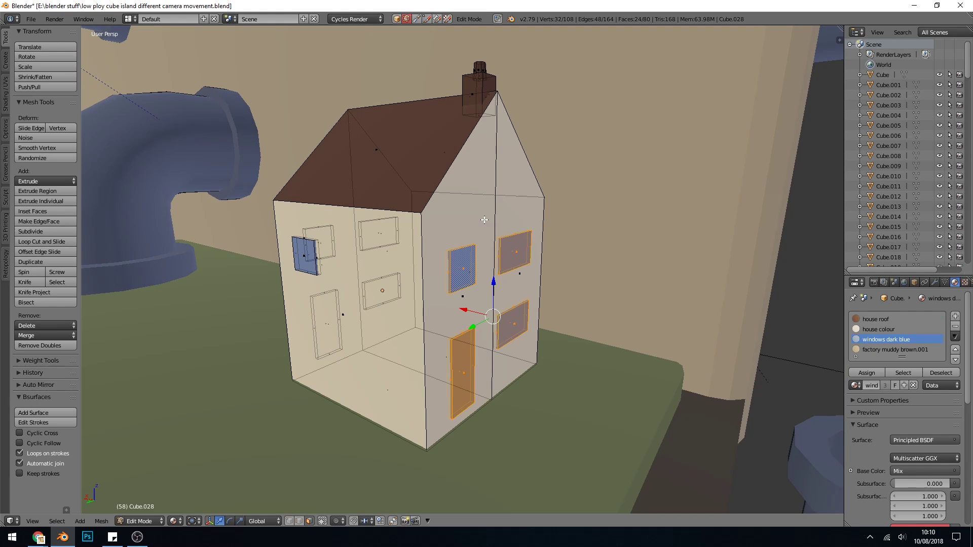
Step: Move the roof ridge edge slightly lower along Z and return to Object Mode
key("ctrl+Tab")
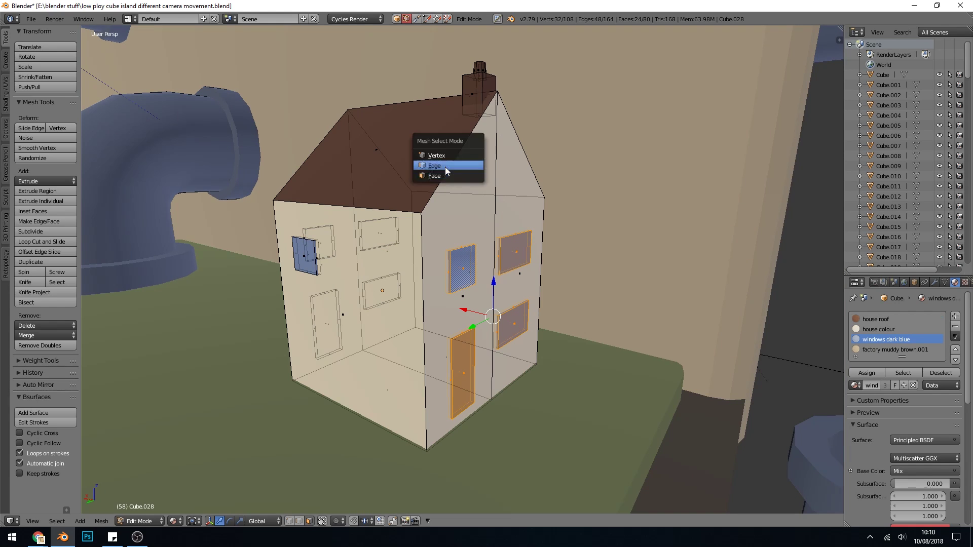
left_click(445, 166)
left_click(413, 106)
key("g")
key("z")
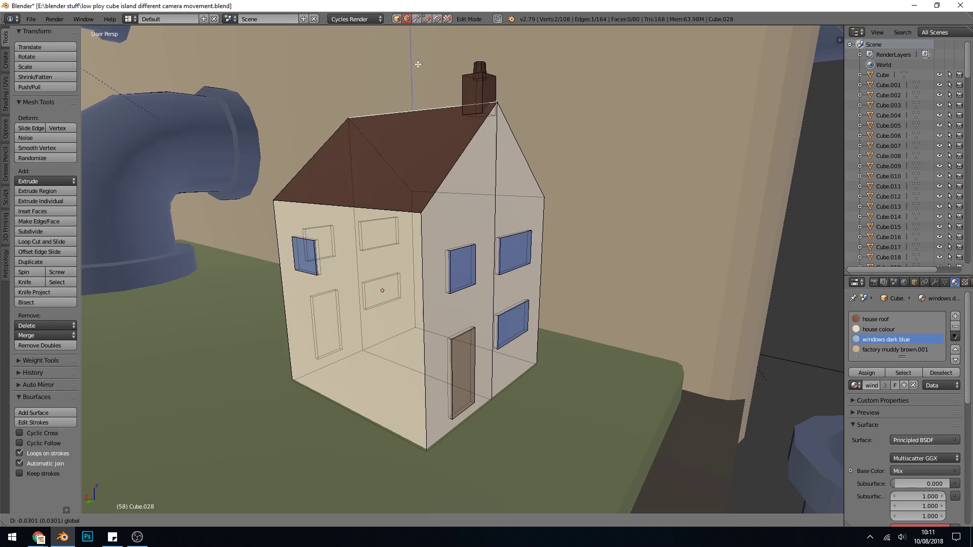
left_click(487, 141)
key("Tab")
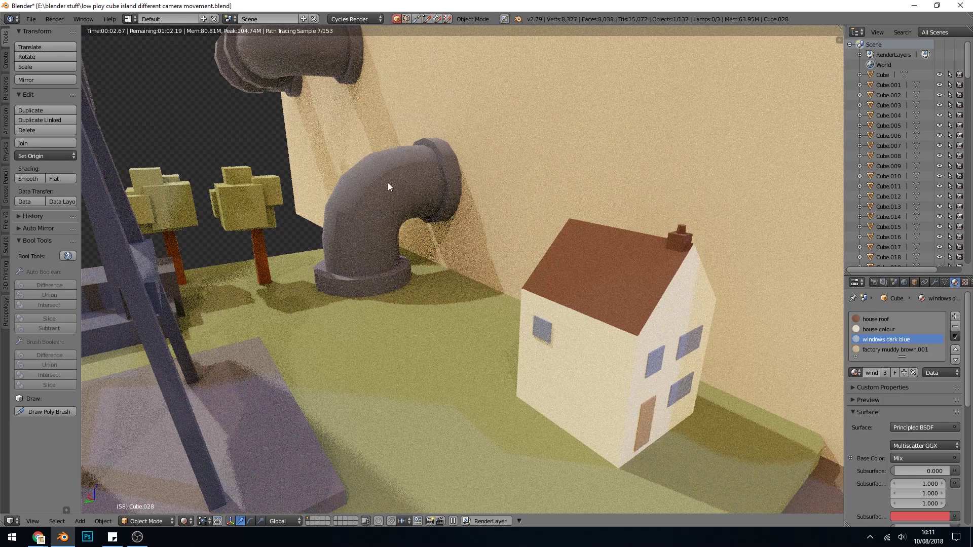
right_click(388, 183)
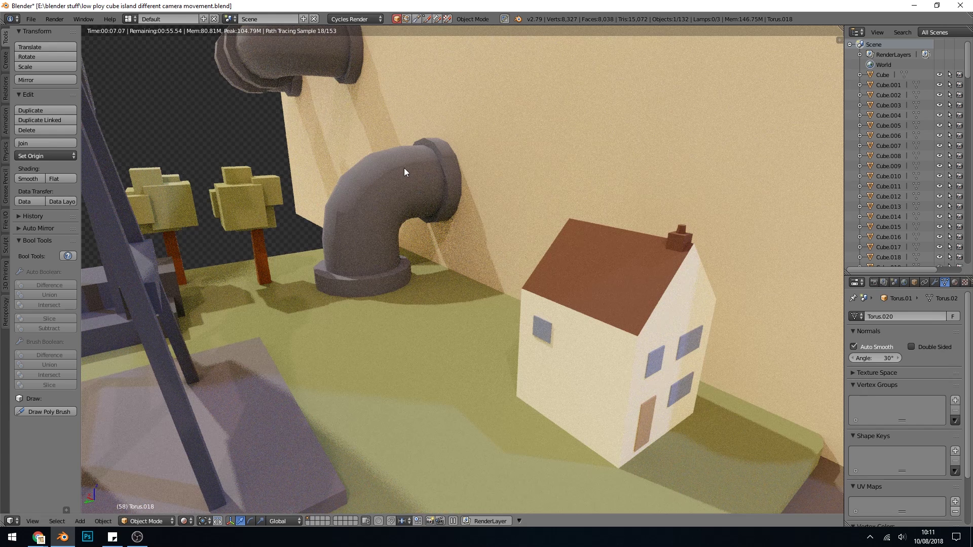
right_click(258, 211)
key("shift+z")
key("Tab")
mouse_move(257, 212)
middle_mouse_down()
mouse_move(274, 220)
mouse_move(238, 221)
middle_mouse_up()
right_click(298, 186)
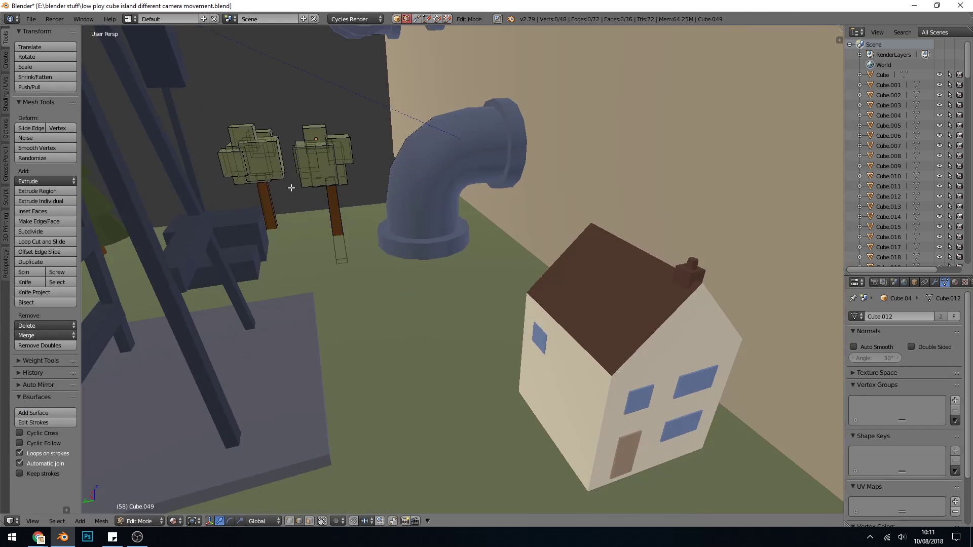
key("KP_Decimal")
middle_click_drag(298, 185, 388, 254)
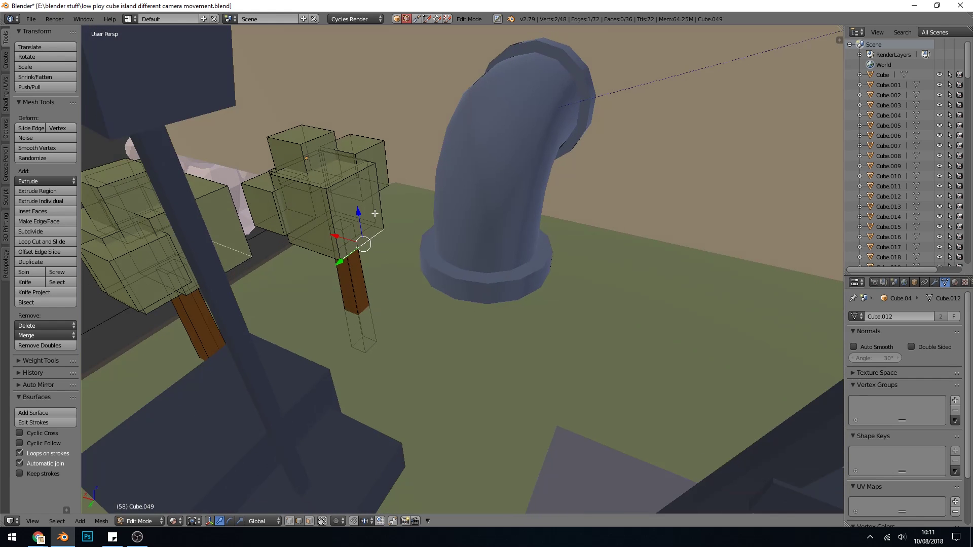
scroll(381, 222, "down", 8)
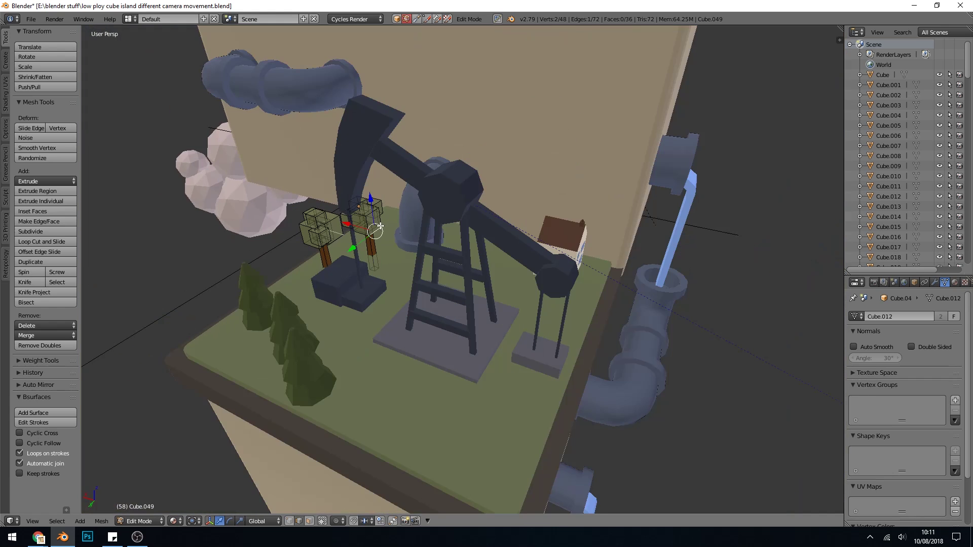
middle_click_drag(405, 240, 385, 291)
key("Tab")
right_click(383, 294)
middle_click_drag(426, 321, 424, 310)
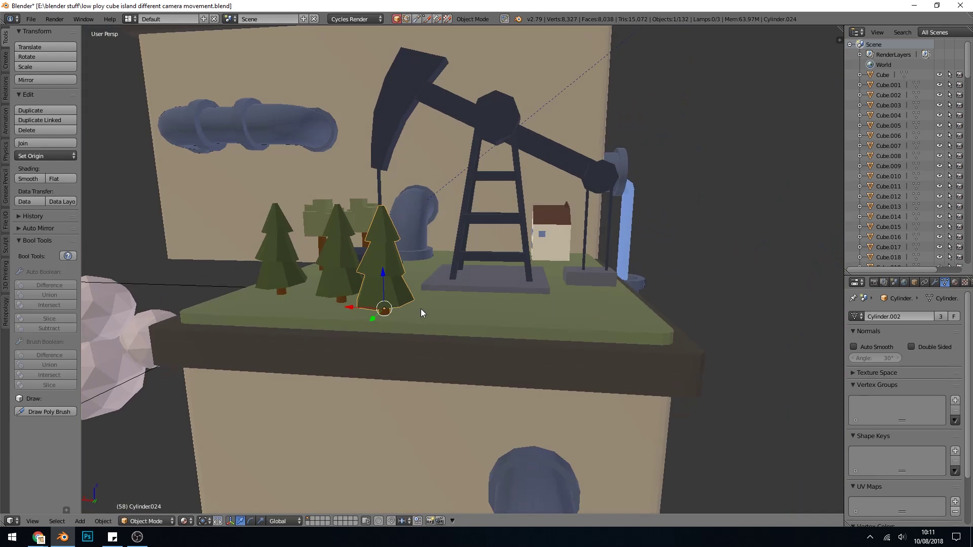
key("Tab")
scroll(395, 251, "up", 3)
scroll(396, 251, "up", 2)
key("ctrl+l")
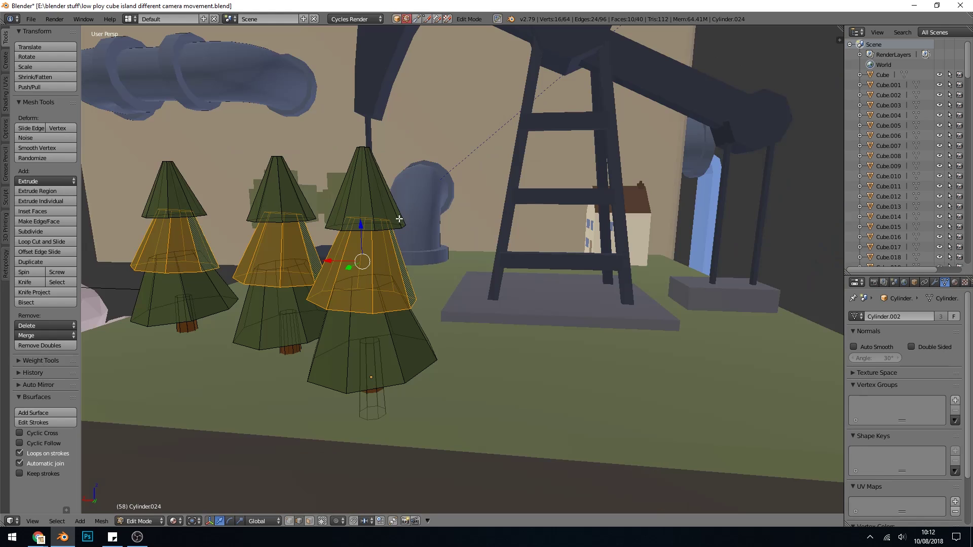
key("Tab")
middle_click_drag(330, 184, 485, 274)
scroll(485, 274, "down", 4)
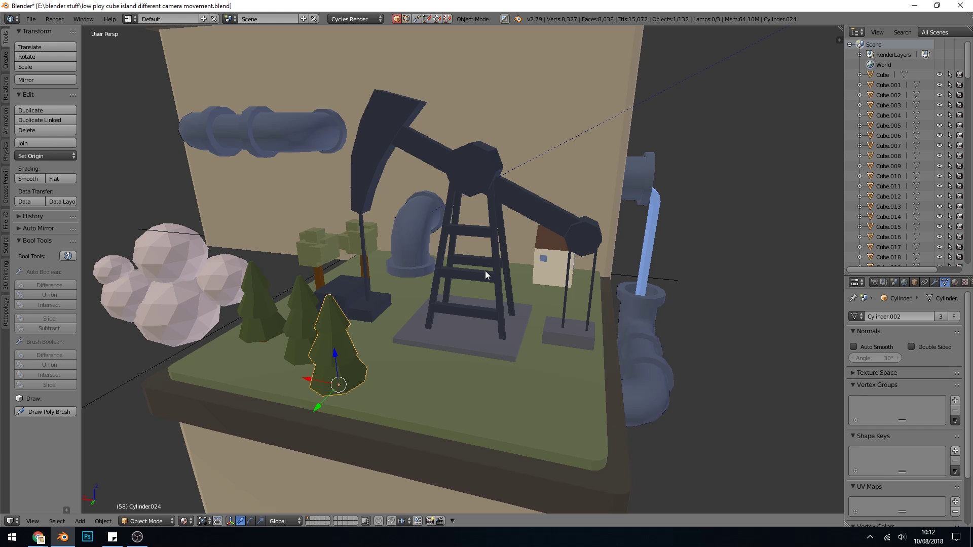
right_click(388, 143)
right_click(416, 149)
right_click(479, 168)
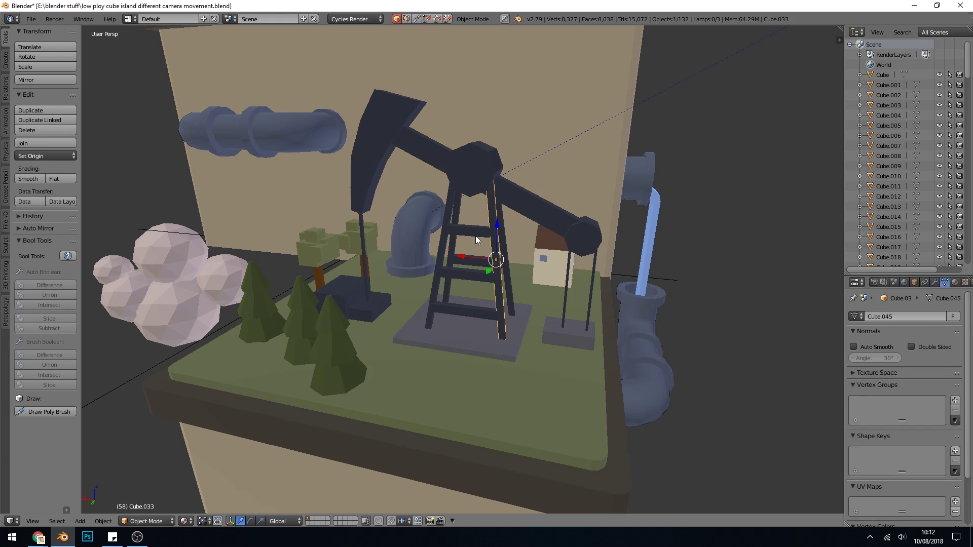
right_click(519, 317)
right_click(562, 335)
right_click(563, 314)
right_click(583, 238)
right_click(394, 193)
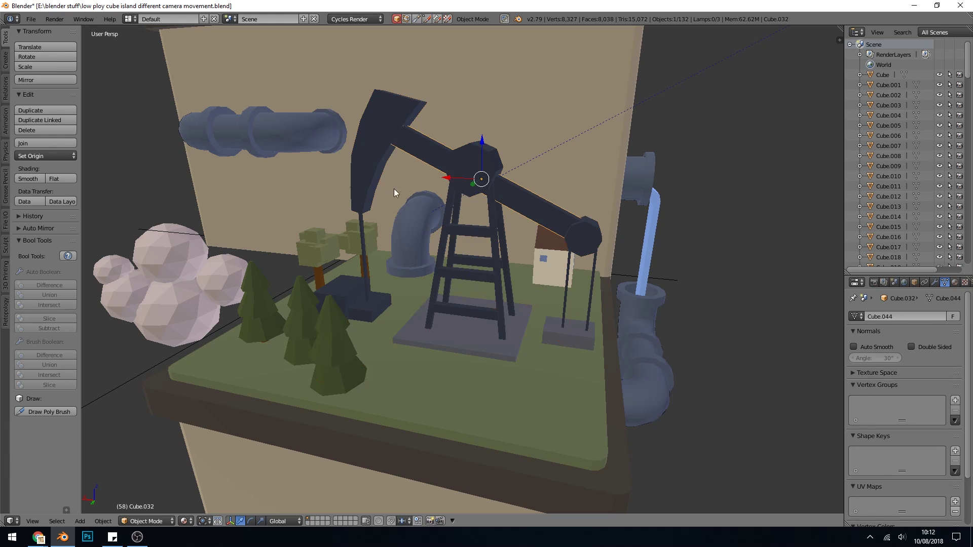
right_click(372, 158)
key("Tab")
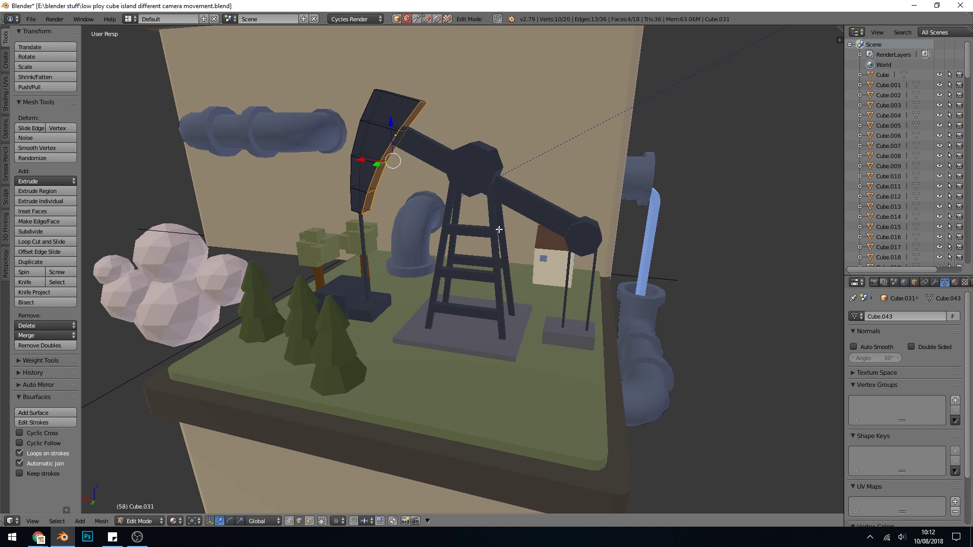
key("Tab")
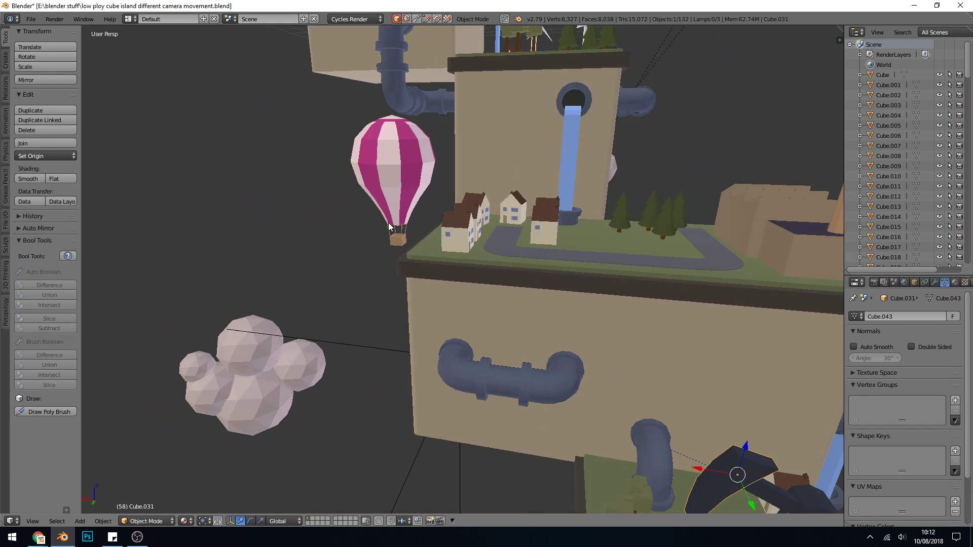
right_click(391, 181)
key("Tab")
scroll(422, 165, "up", 5)
middle_click_drag(404, 218, 404, 222)
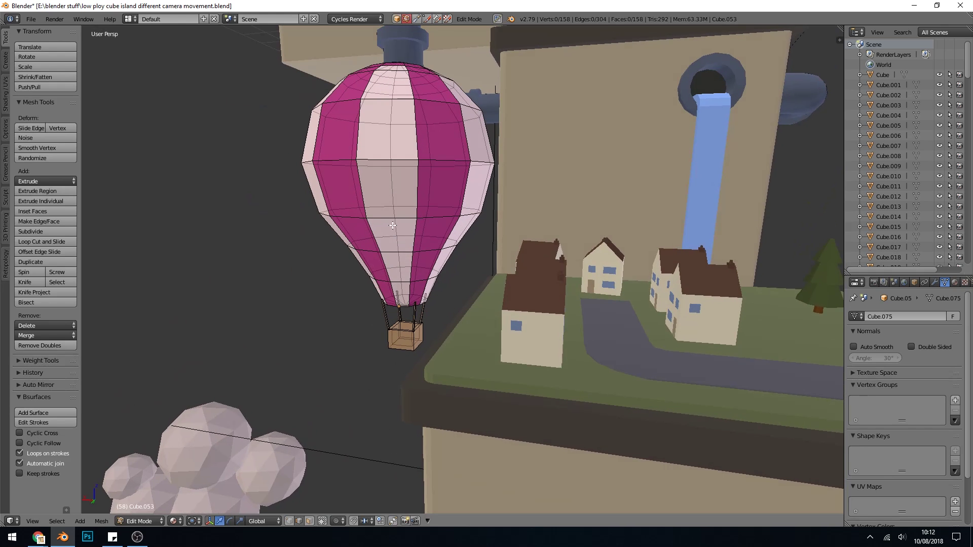
middle_click_drag(410, 324, 414, 328)
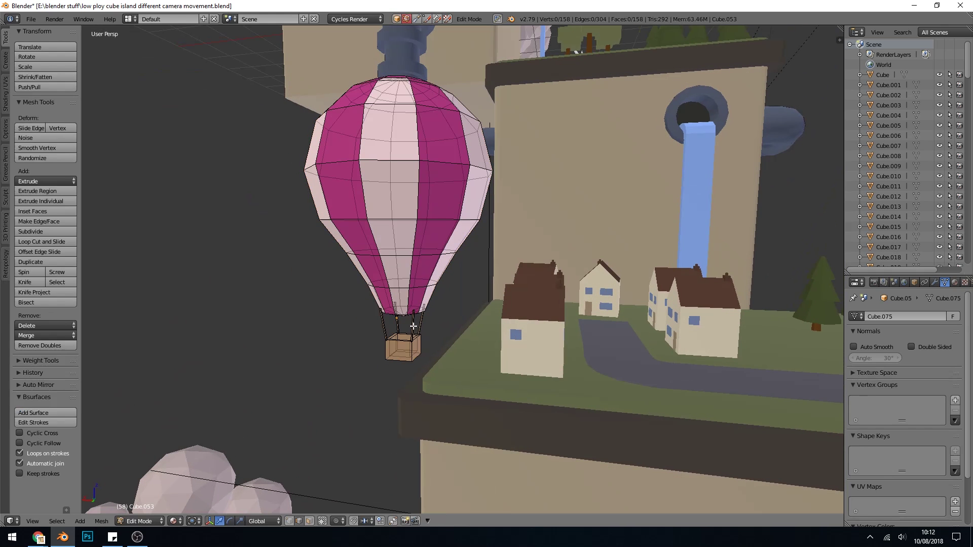
key("l")
key("l")
key("l")
key("l")
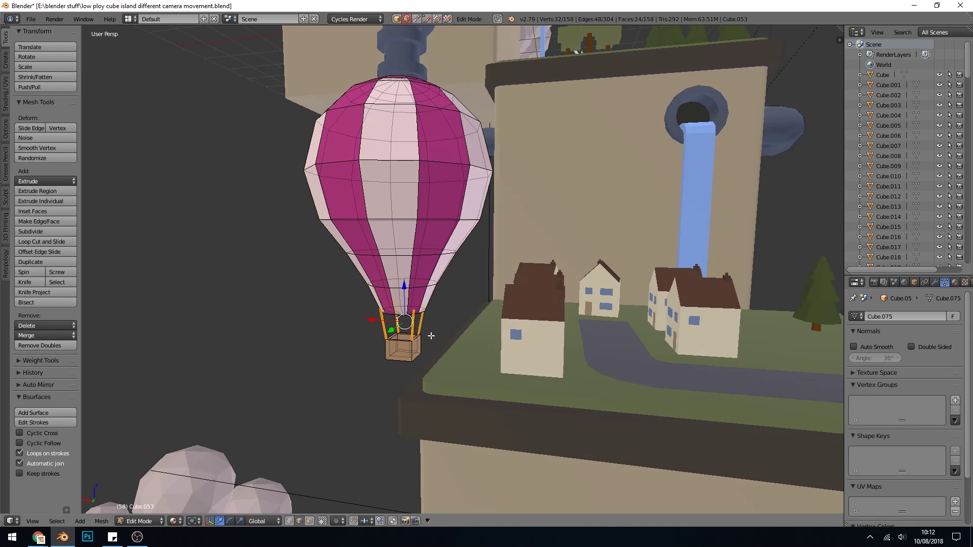
key("Tab")
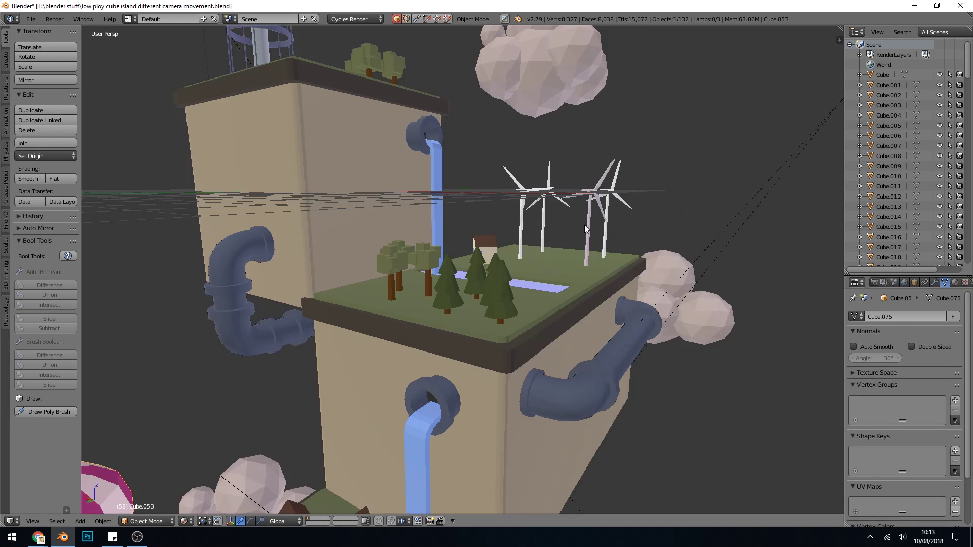
Step: Select a wind turbine's whole nacelle in Edit Mode
right_click(589, 227)
key("Tab")
key("KP_Decimal")
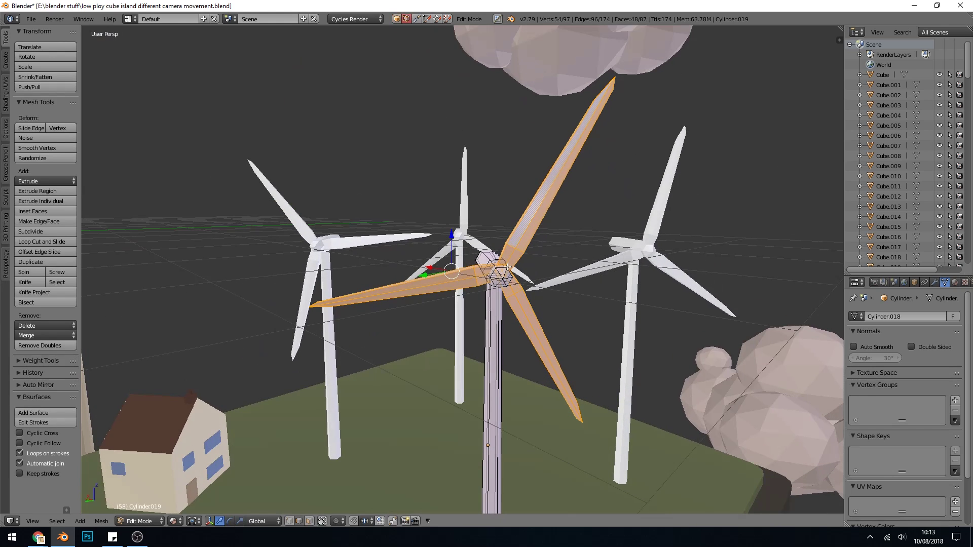
middle_click_drag(614, 91, 550, 304)
right_click(463, 257)
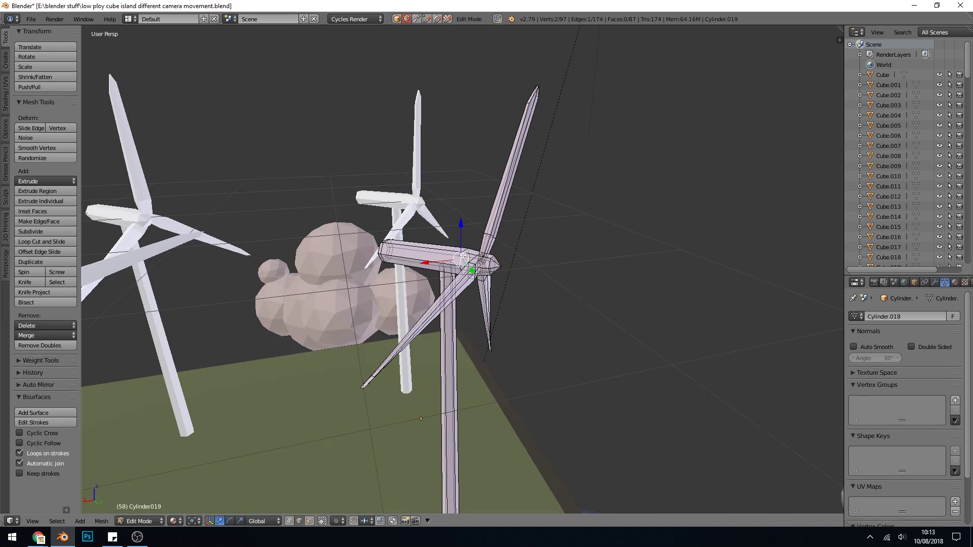
key("l")
middle_click_drag(463, 257, 456, 365)
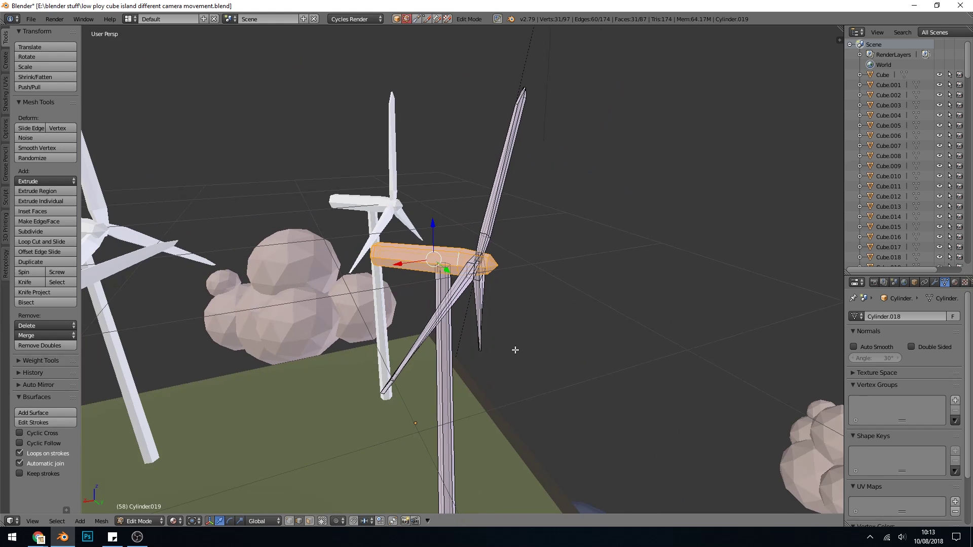
middle_click_drag(515, 350, 459, 342)
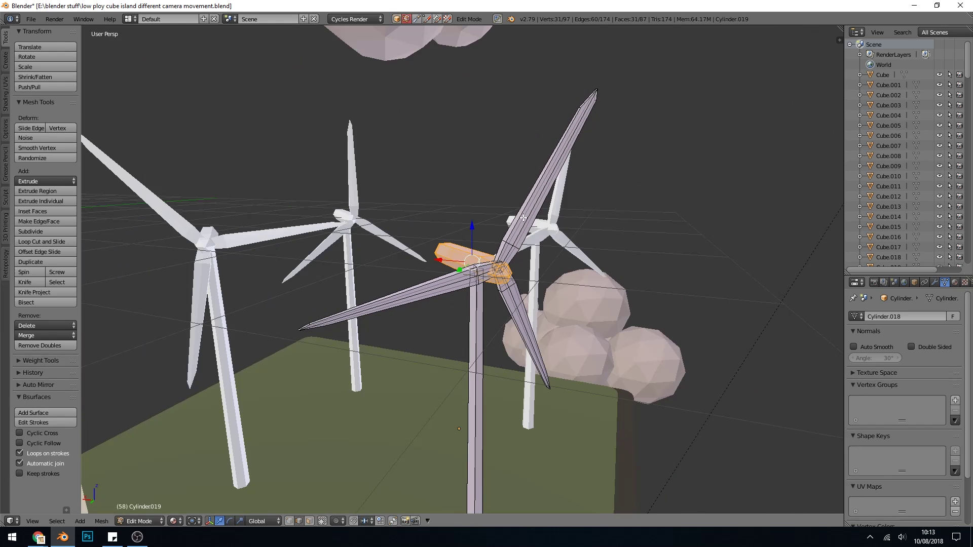
Step: Select the turbine's whole upper blade and set the pivot point to Individual Origins
right_click(514, 246)
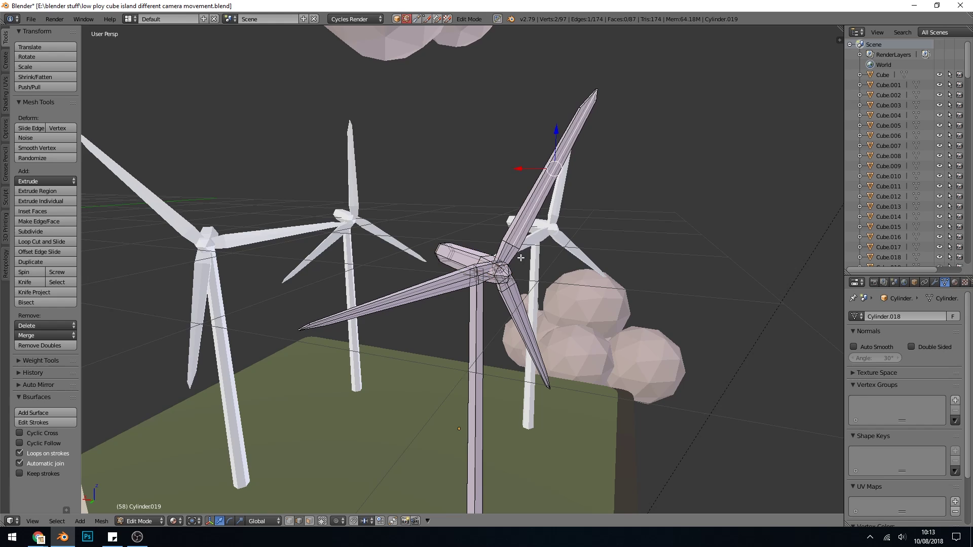
key("ctrl+l")
middle_click_drag(519, 257, 505, 276)
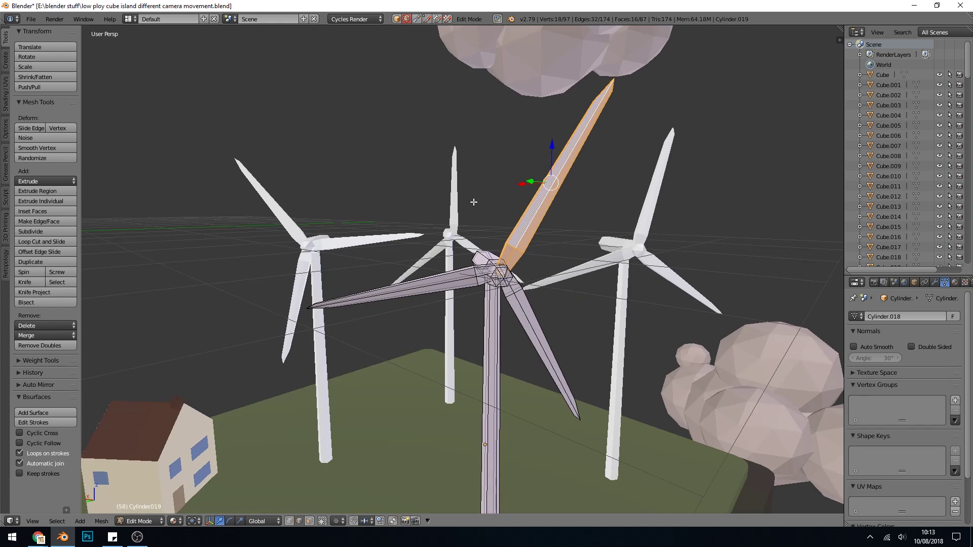
left_click(195, 521)
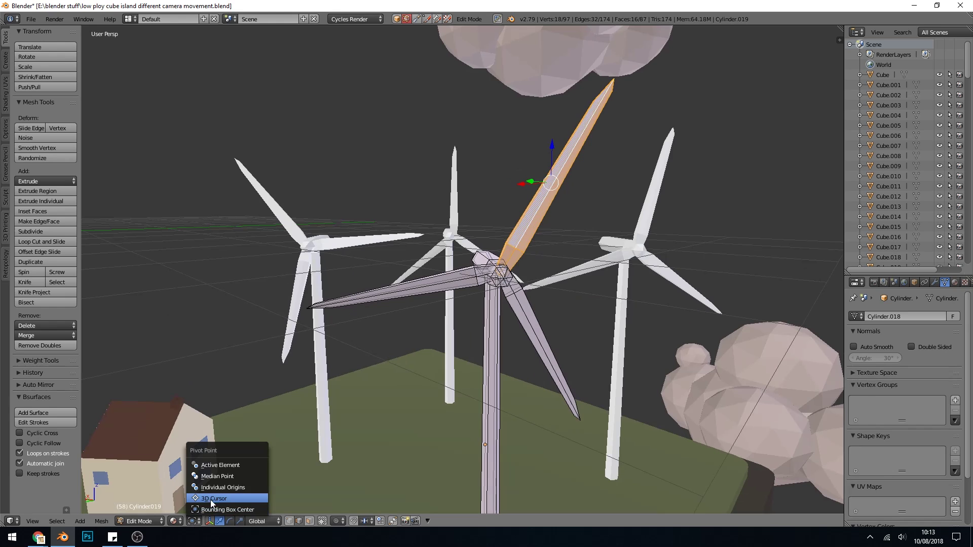
left_click(223, 488)
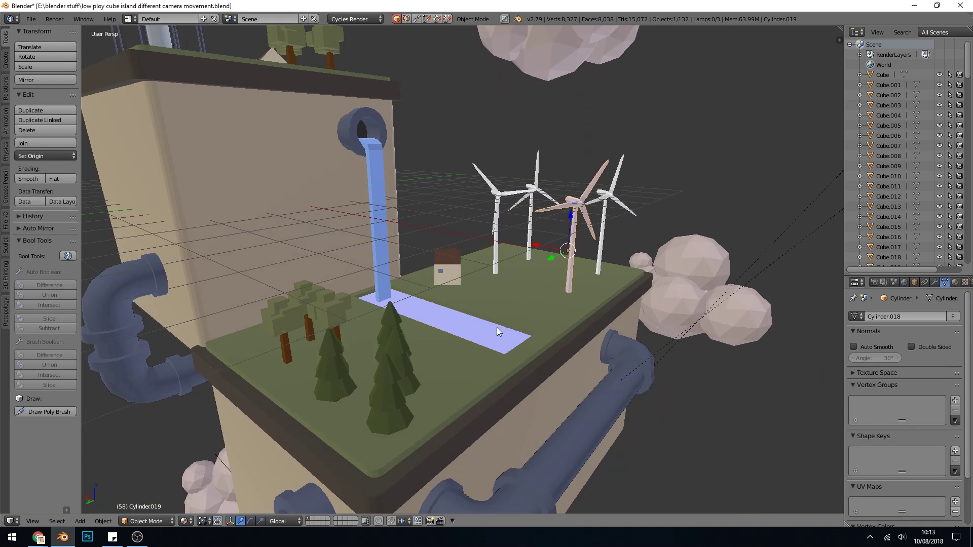
Step: Select the clouds beside the windmills, ending on Icosphere.007
scroll(507, 325, "down", 4)
middle_click_drag(459, 179, 452, 165)
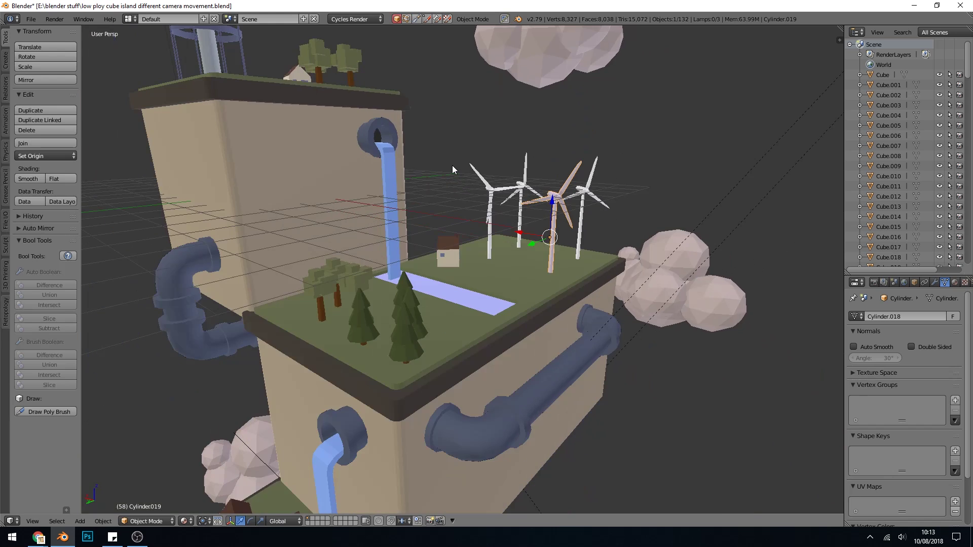
scroll(558, 182, "up", 2)
right_click(697, 207)
right_click(728, 242)
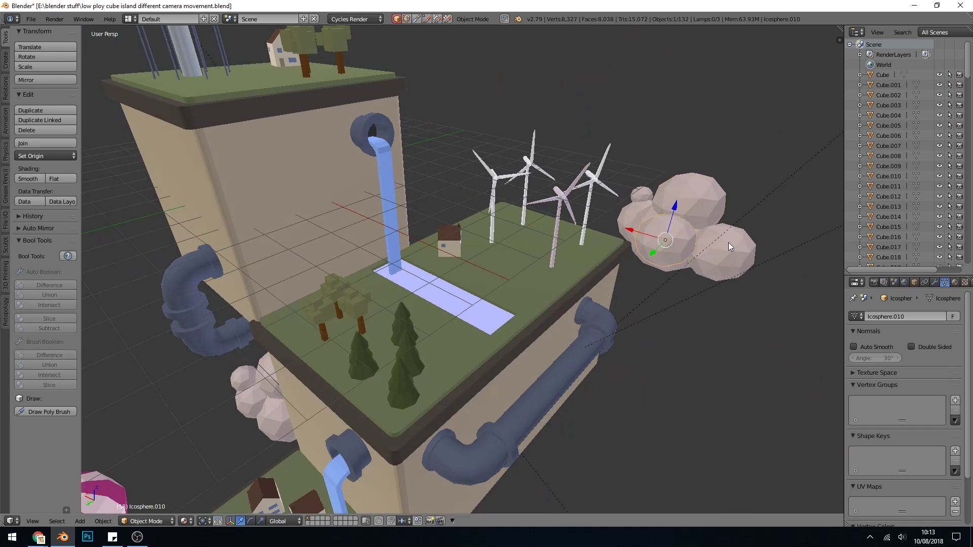
right_click(644, 223)
Step: Zoom out to the whole floating island and orbit it in live rendered shading
scroll(645, 223, "down", 2)
middle_click_drag(659, 287, 710, 134)
scroll(580, 377, "down", 3)
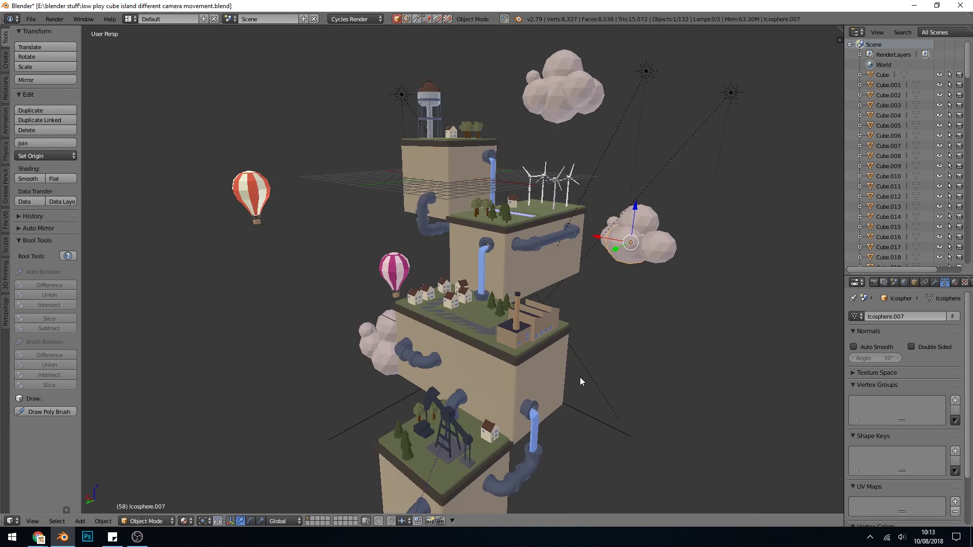
scroll(586, 351, "up", 2)
key("shift+z")
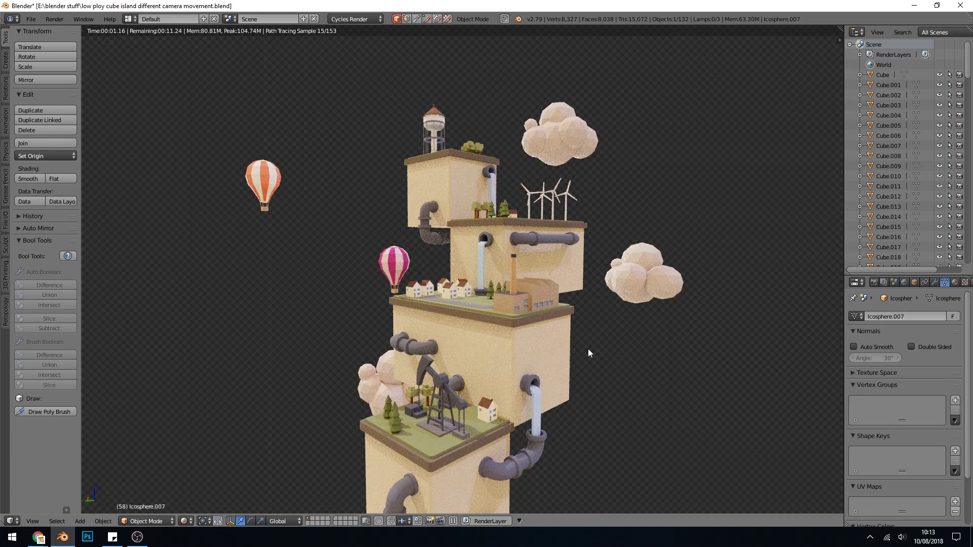
middle_click_drag(588, 346, 552, 259)
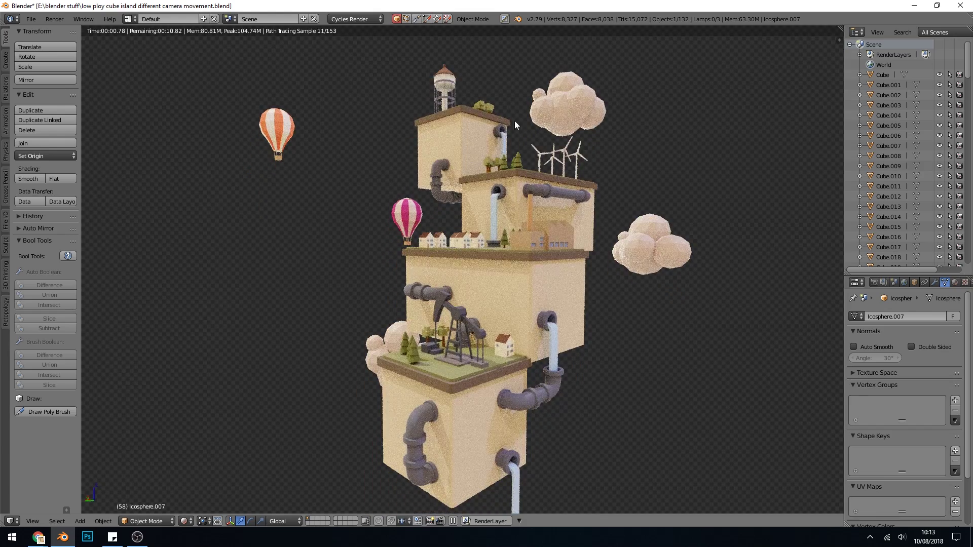
middle_click_drag(515, 121, 551, 188)
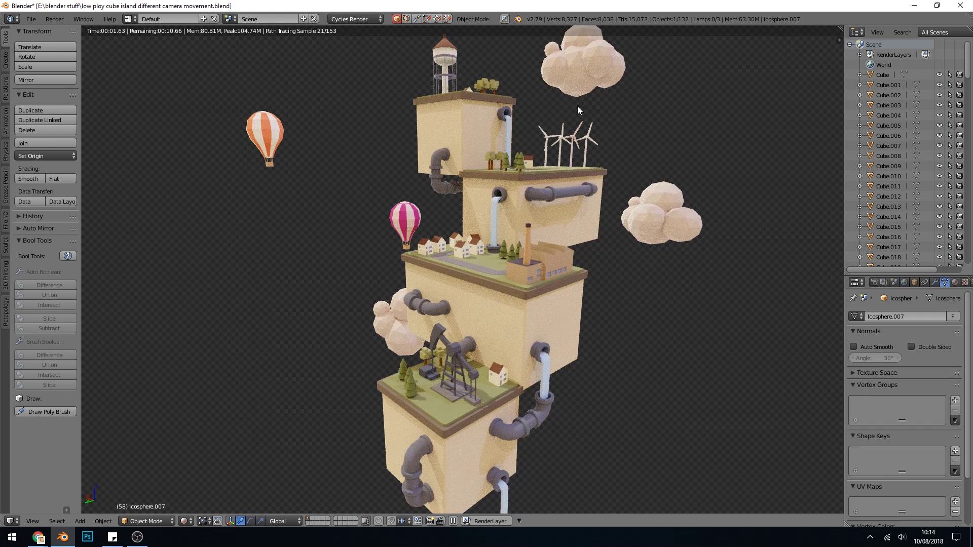
Step: Inspect the clouds' base colour, then the pink balloon's baloon2 colour (R 0.429, G 0.039, B 0.196)
left_click(953, 283)
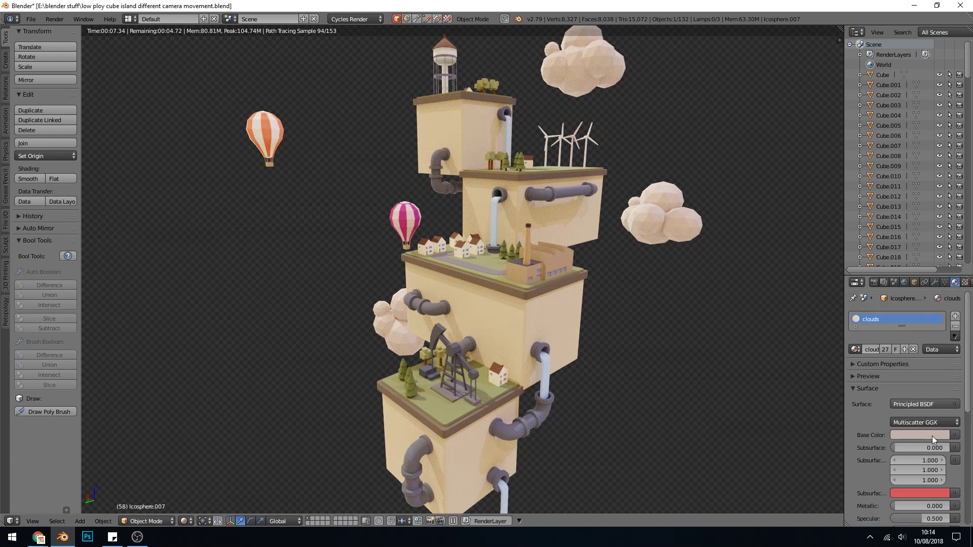
left_click(932, 435)
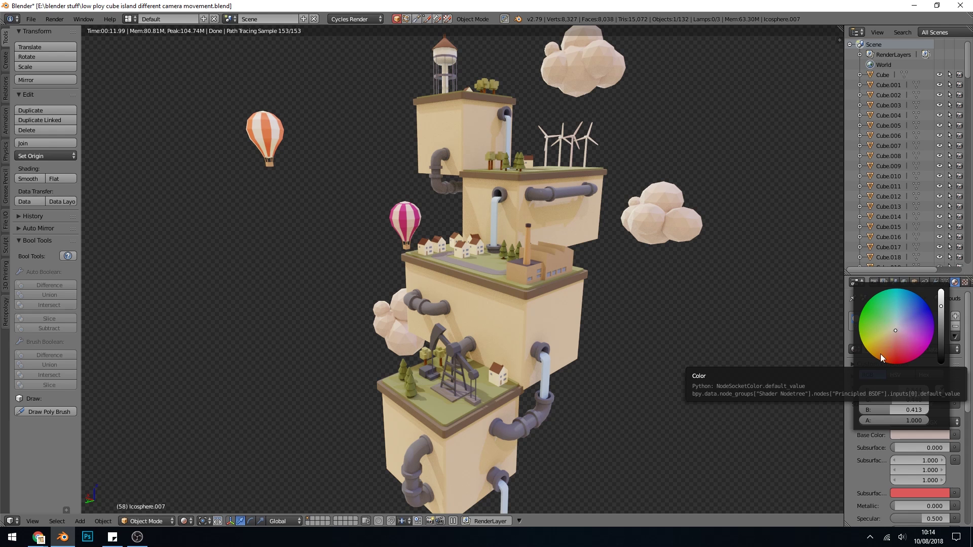
right_click(404, 224)
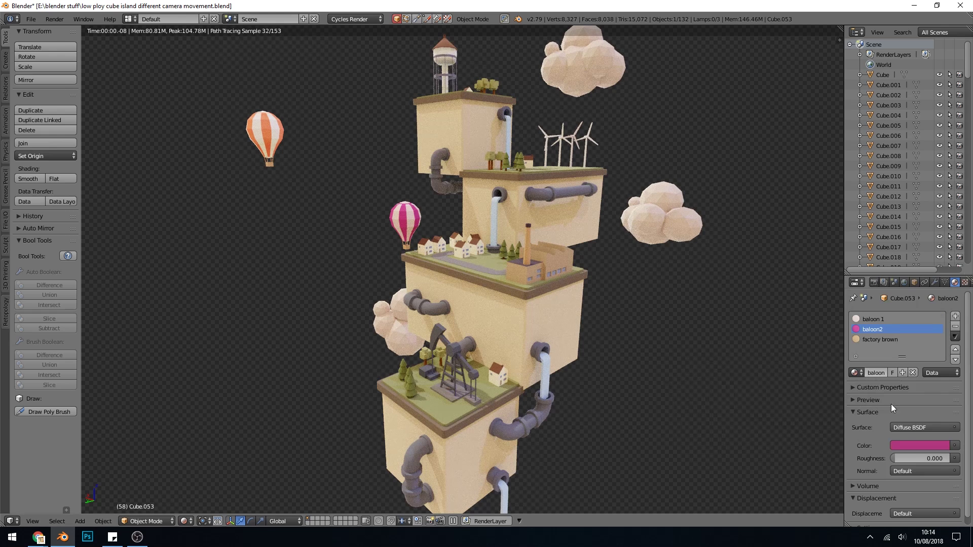
left_click(913, 446)
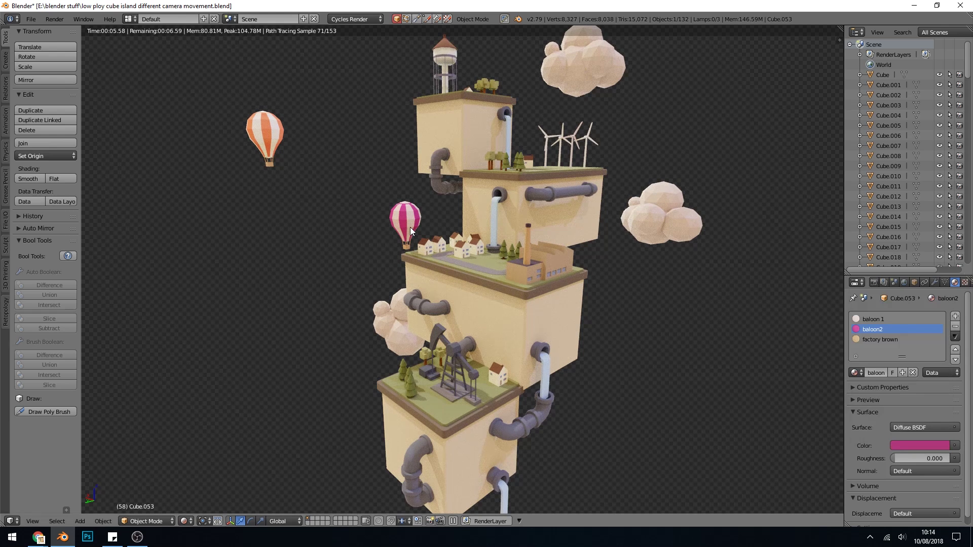
Step: Zoom onto the pink balloon in solid shading and enter face-select Edit Mode
key("shift+z")
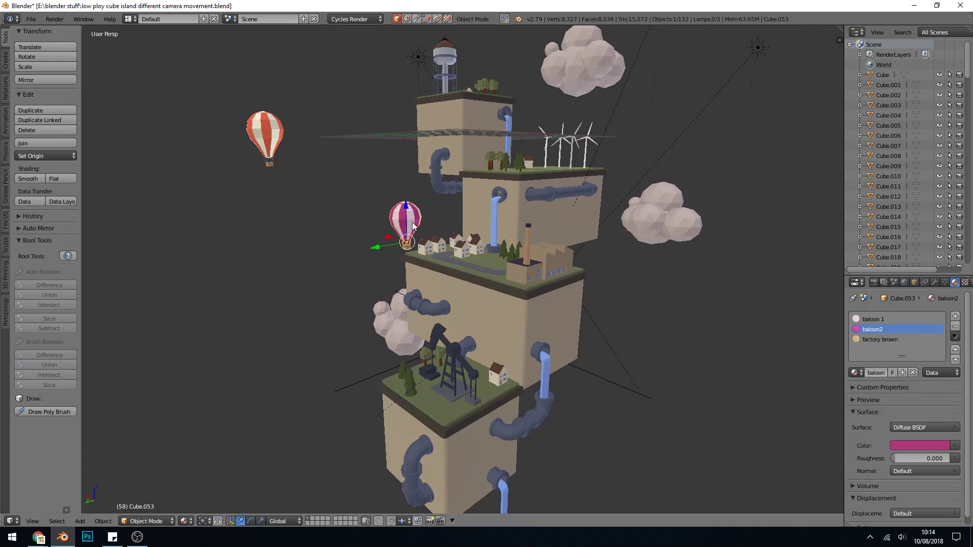
key("KP_Decimal")
key("Tab")
right_click(450, 234, "alt")
key("ctrl+Tab")
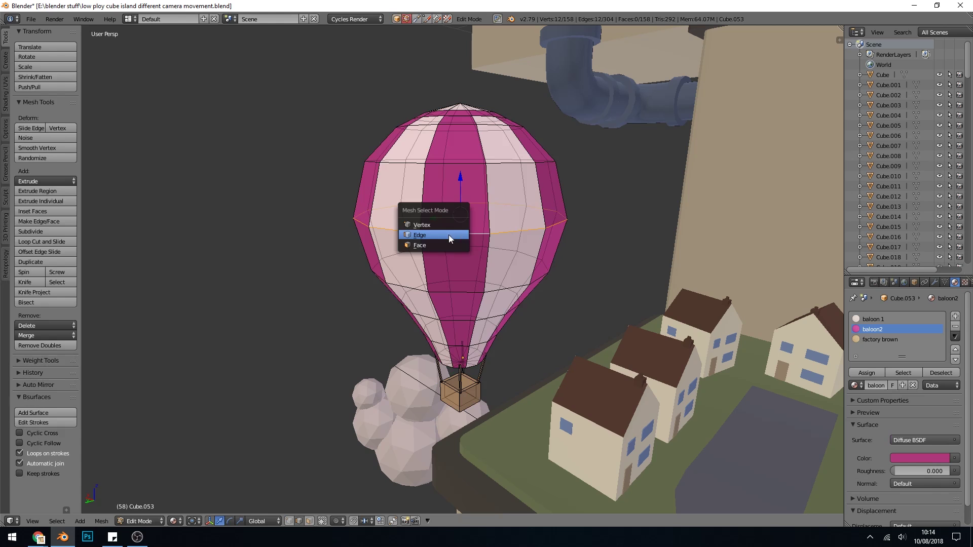
left_click(437, 245)
Step: Assign the baloon 1 material to the white stripe's vertical face loop and leave Edit Mode
right_click(458, 236, "alt")
middle_click_drag(464, 233, 474, 245)
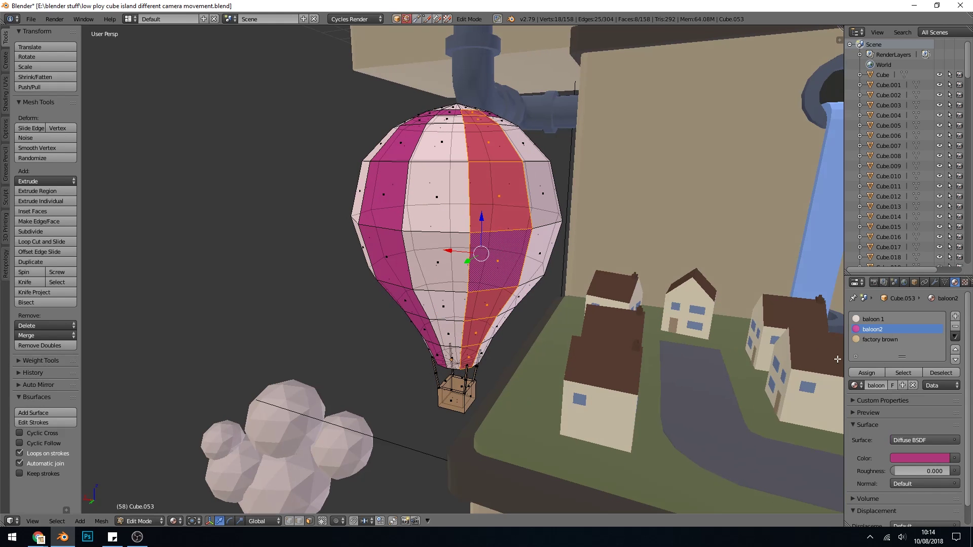
right_click(434, 248, "alt")
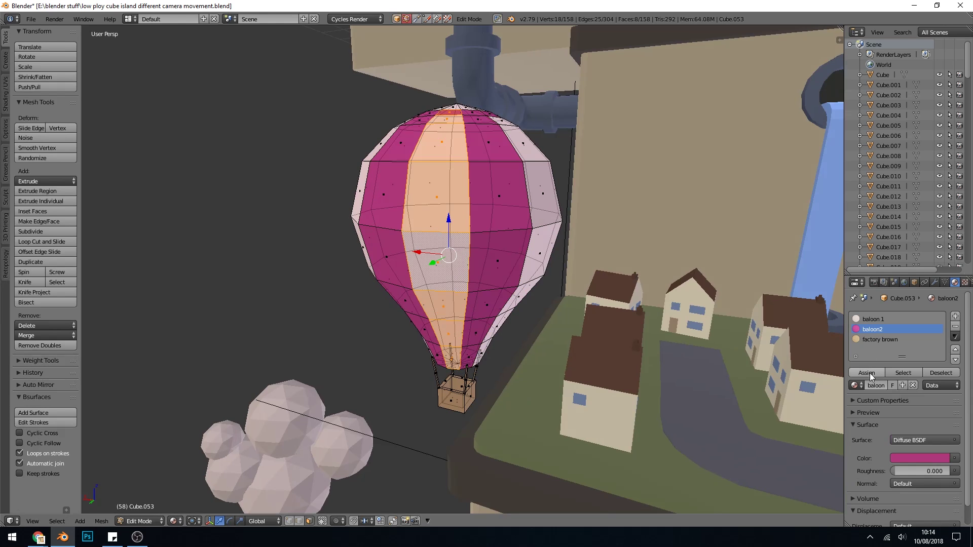
left_click(873, 319)
left_click(867, 373)
key("Tab")
scroll(655, 324, "down", 5)
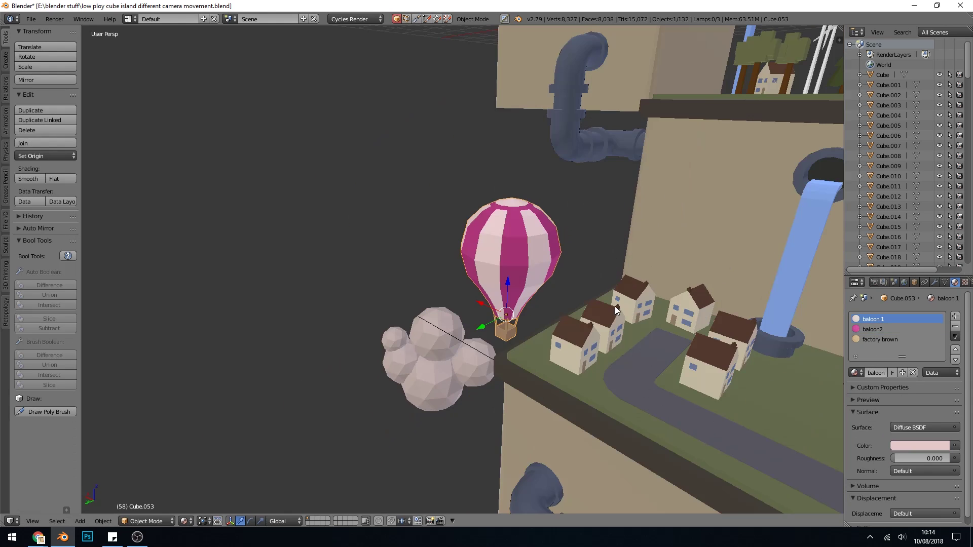
scroll(655, 324, "down", 4)
Step: Zoom out and inspect Lamp.001, the water-tower lamp and Lamp.002 in turn
middle_click_drag(655, 324, 584, 243)
scroll(600, 287, "down", 3)
right_click(617, 113)
right_click(421, 118)
right_click(735, 116)
middle_click_drag(732, 120, 742, 153)
middle_click_drag(501, 96, 656, 221)
Step: Cycle through the cream, blue Lamp.002 and pink Lamp.001 sun lamps, ending on Lamp.001 at strength 1.0
right_click(628, 139)
right_click(418, 99)
right_click(751, 108)
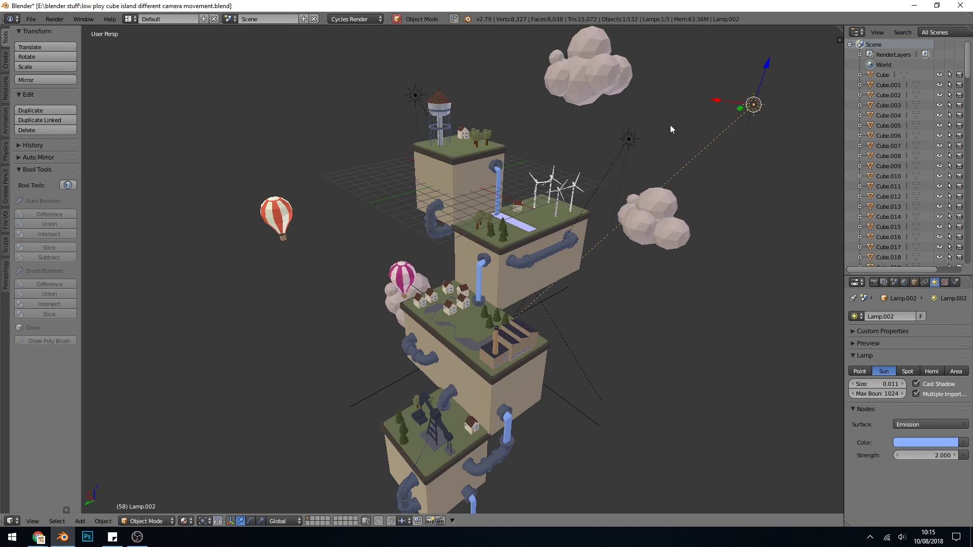
right_click(631, 139)
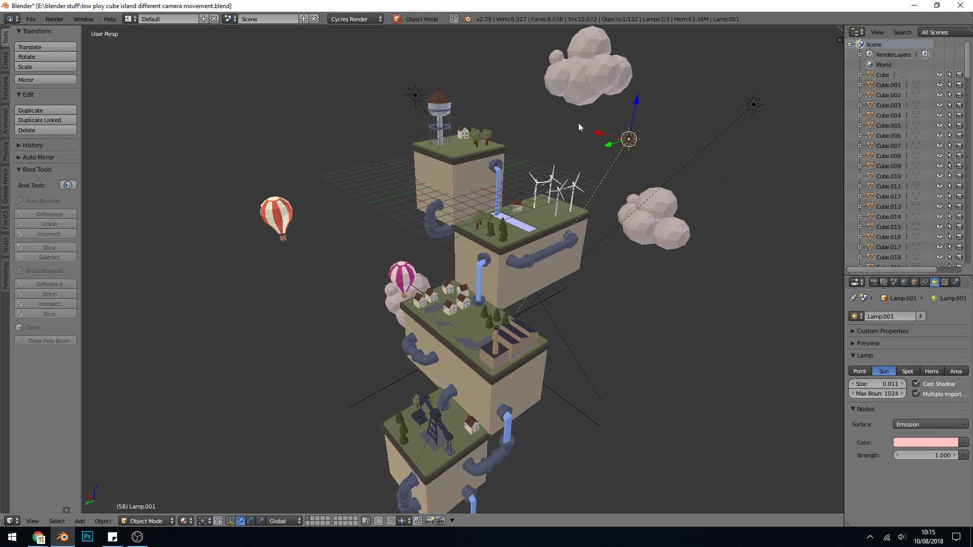
right_click(753, 104)
right_click(630, 135)
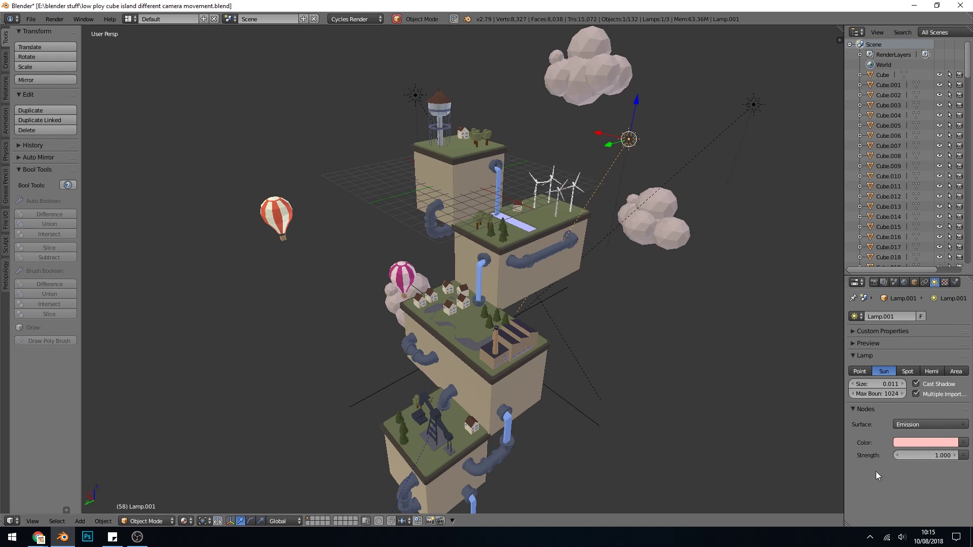
right_click(415, 99)
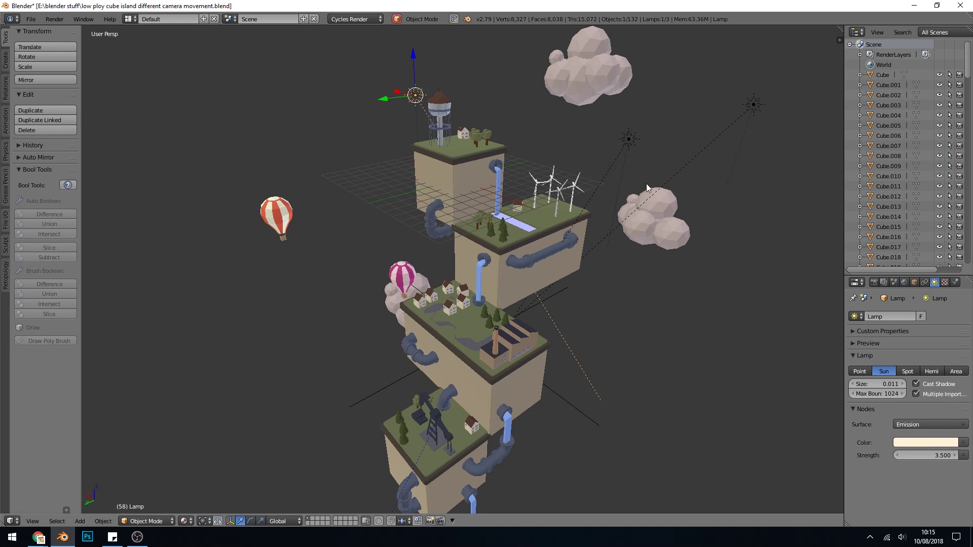
right_click(753, 105)
right_click(634, 139)
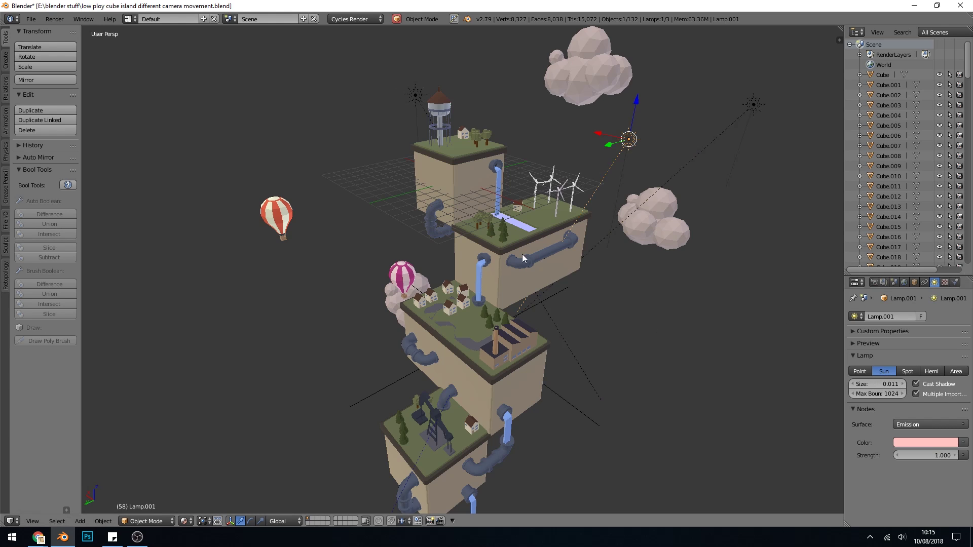
Step: Preview the island rendered from a level side view and split off a second area beside it
key("shift+z")
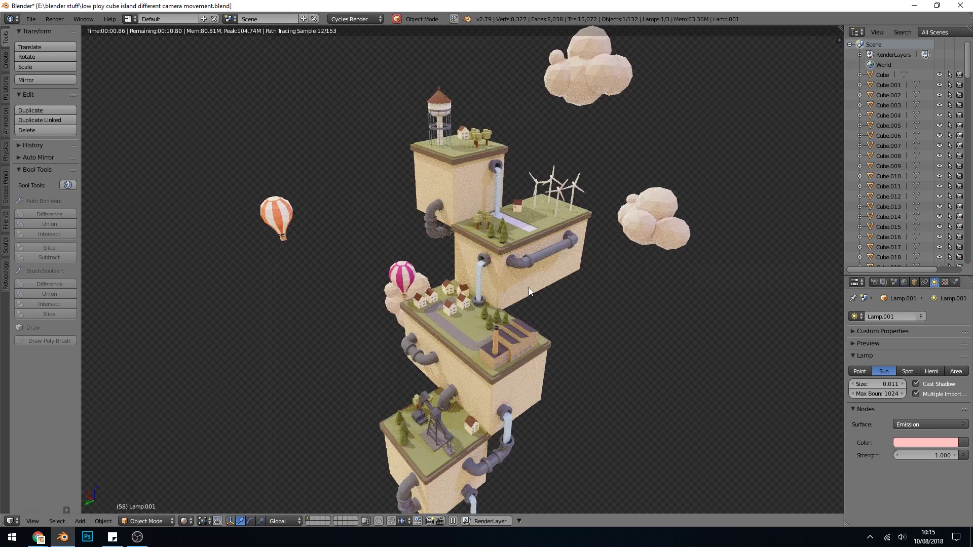
scroll(528, 288, "up", 1)
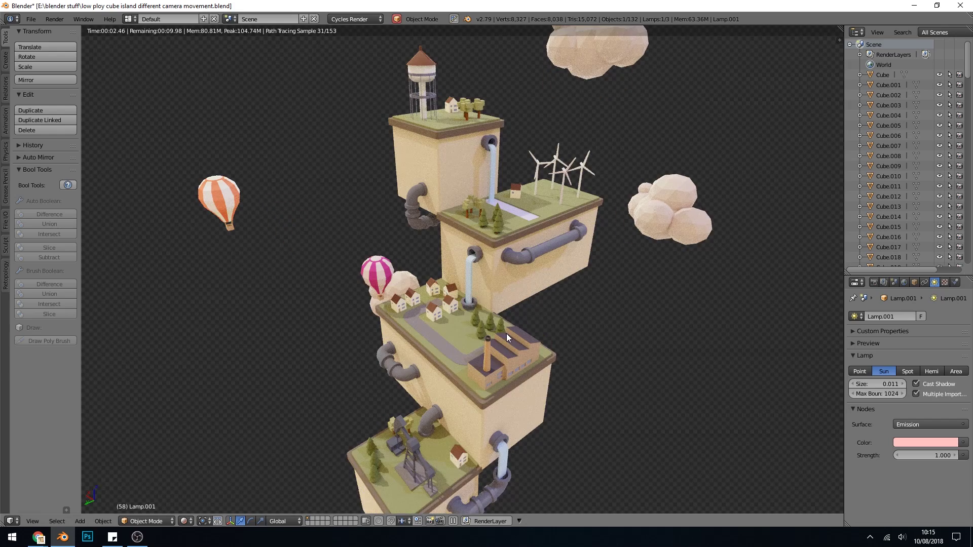
middle_click_drag(525, 343, 470, 251)
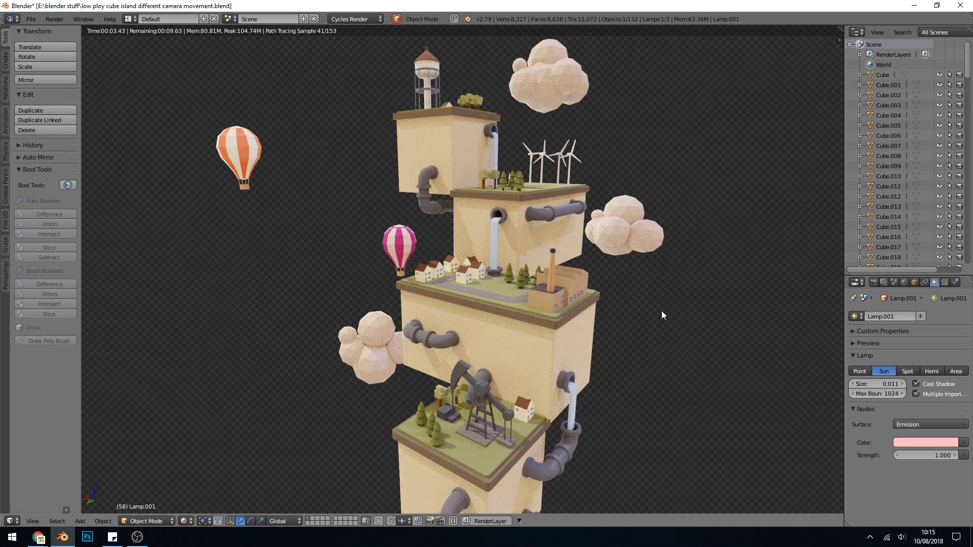
left_click_drag(839, 39, 550, 304)
left_click(558, 521)
Step: Show the World node tree in the new area and browse HDRI files as thumbnails
left_click(573, 410)
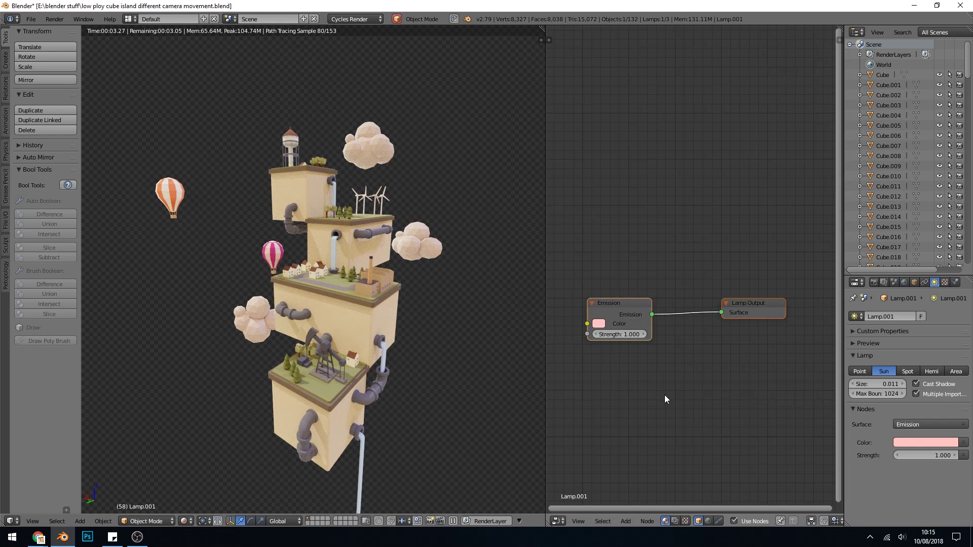
left_click(709, 521)
left_click_drag(603, 325, 631, 326)
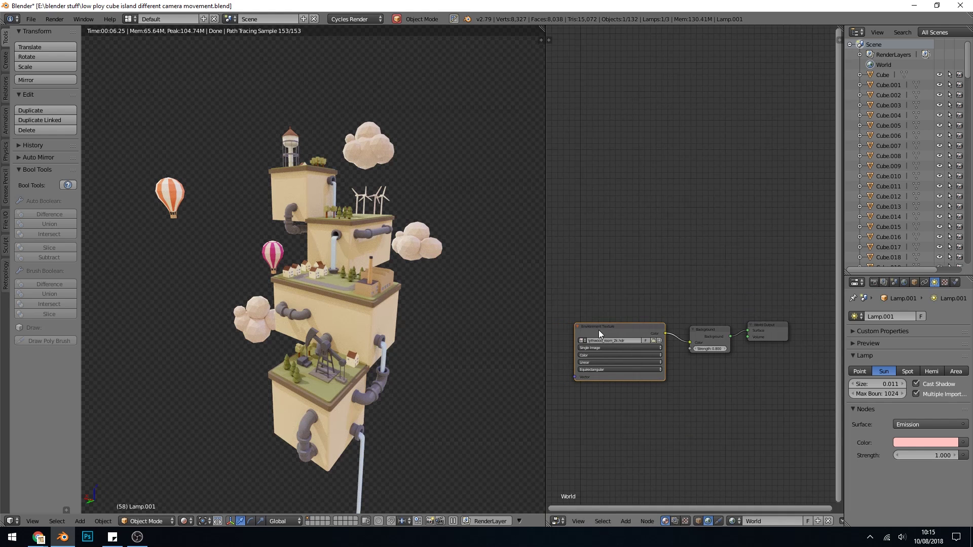
left_click(652, 340)
left_click(173, 32)
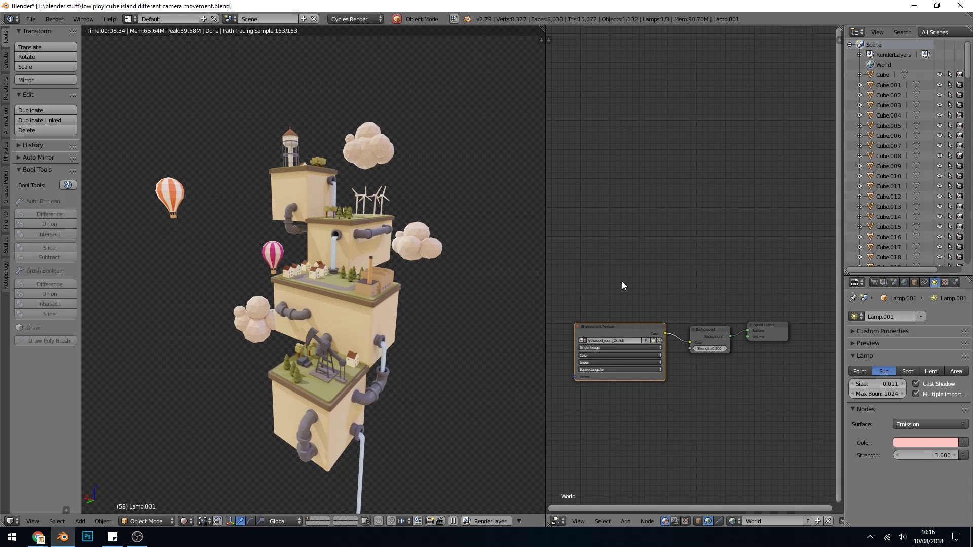
Step: Orbit the rendered island to preview the HDRI world lighting
middle_click_drag(494, 296, 457, 316)
scroll(421, 330, "up", 2)
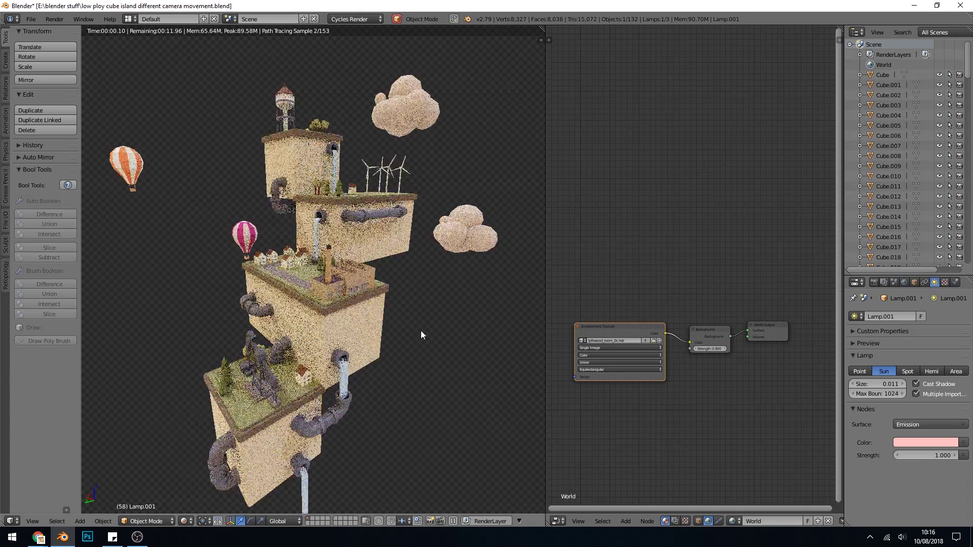
scroll(421, 330, "up", 1)
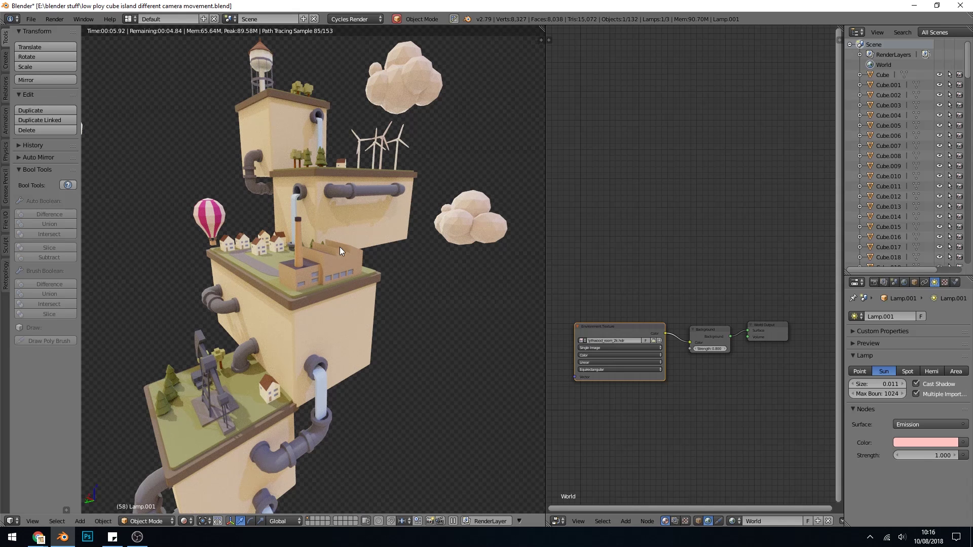
middle_click_drag(258, 378, 277, 378)
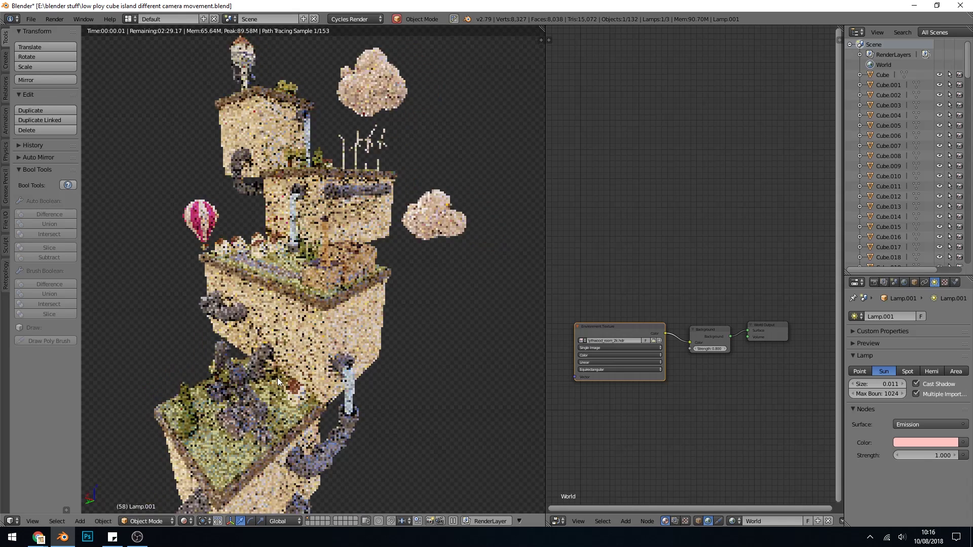